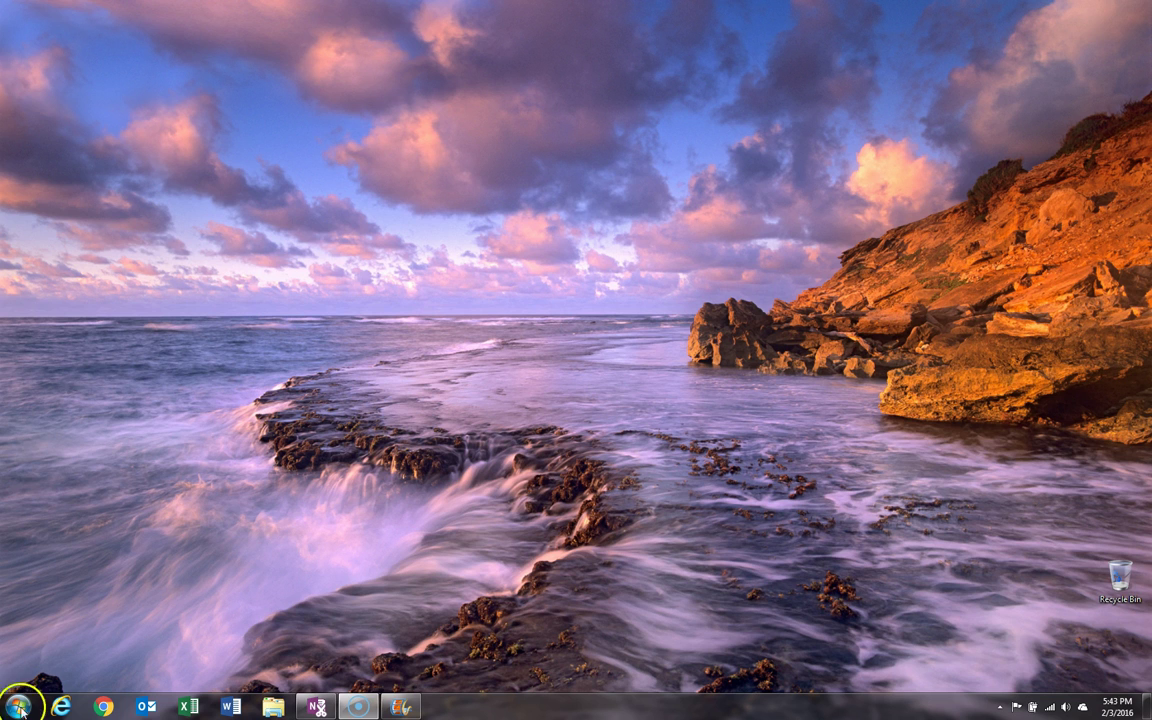
- Switch to Movie Maker and open its online help article "What kind of files can I use in Movie Maker?"
click(400, 706)
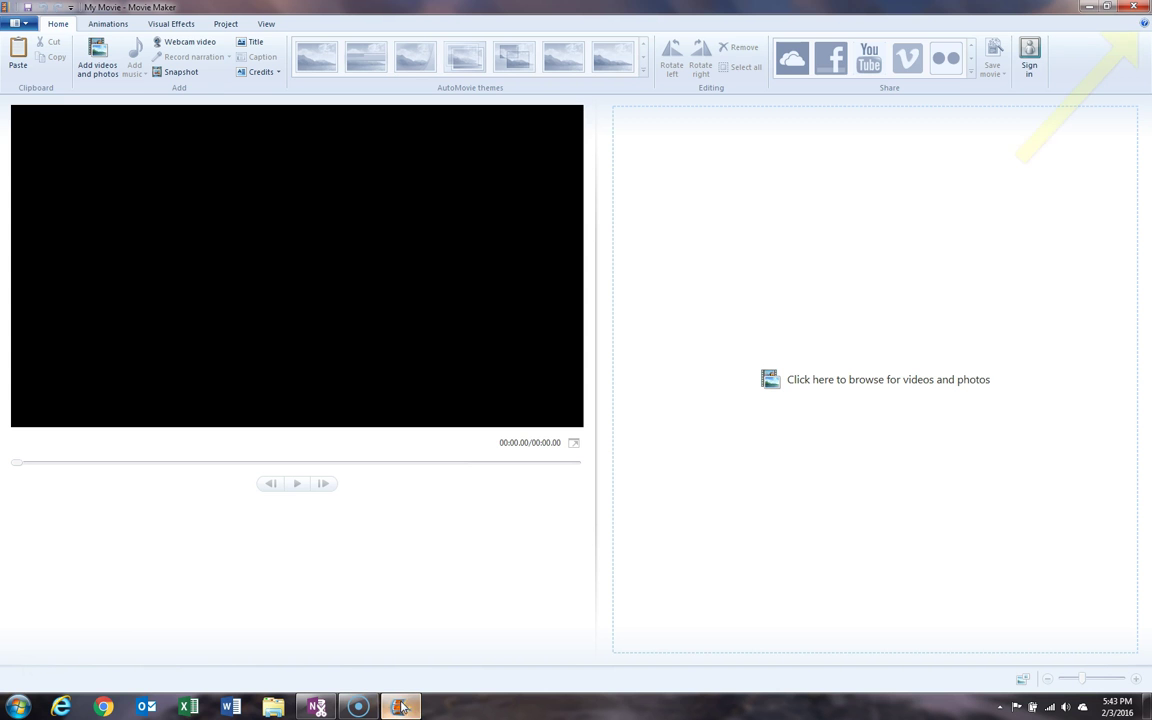
click(1134, 9)
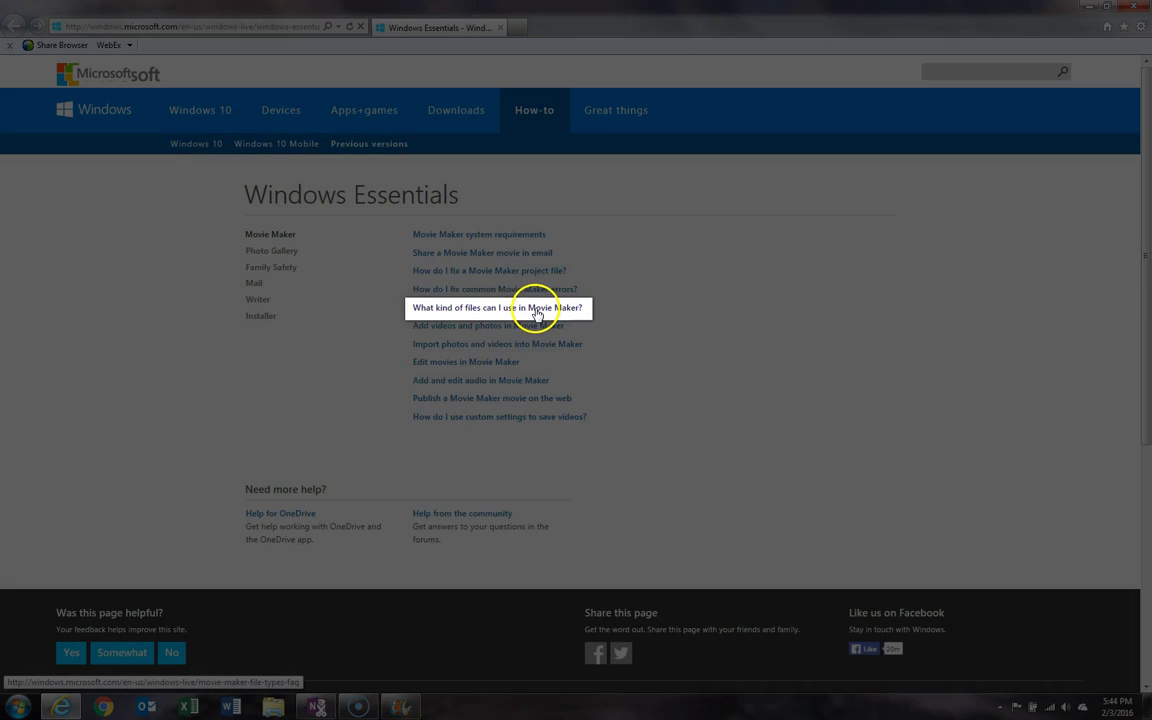
click(536, 310)
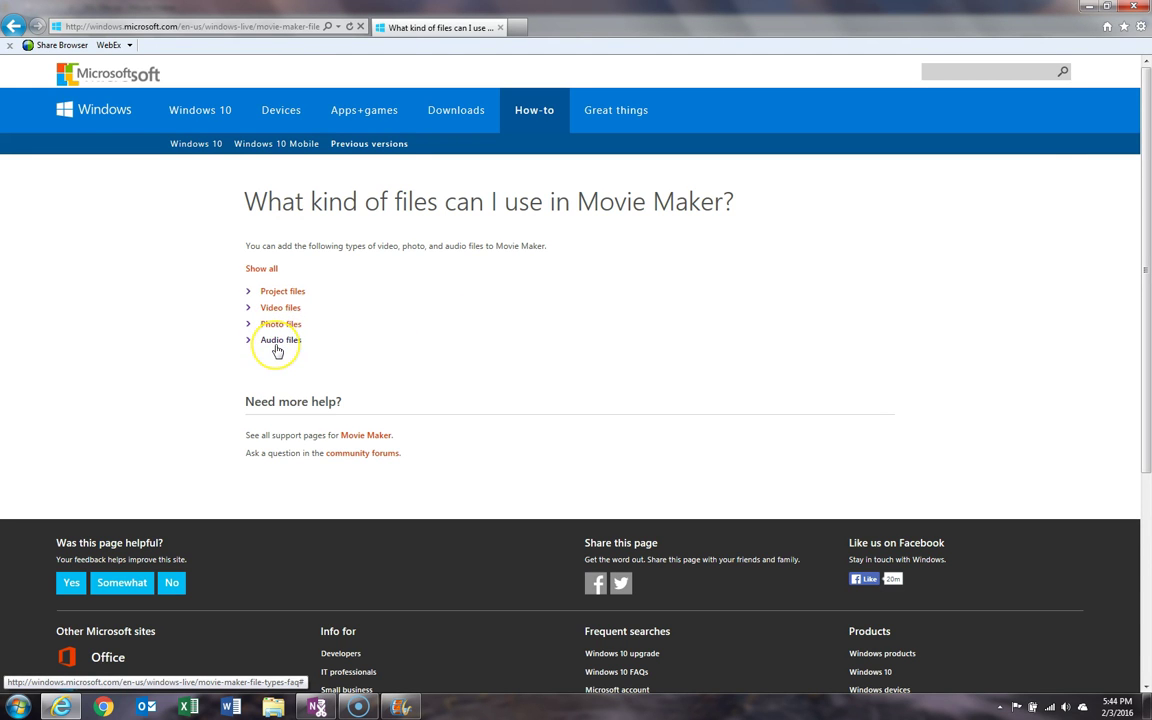
- Expand the article's Video files section and review the supported video formats and file name extensions
click(280, 308)
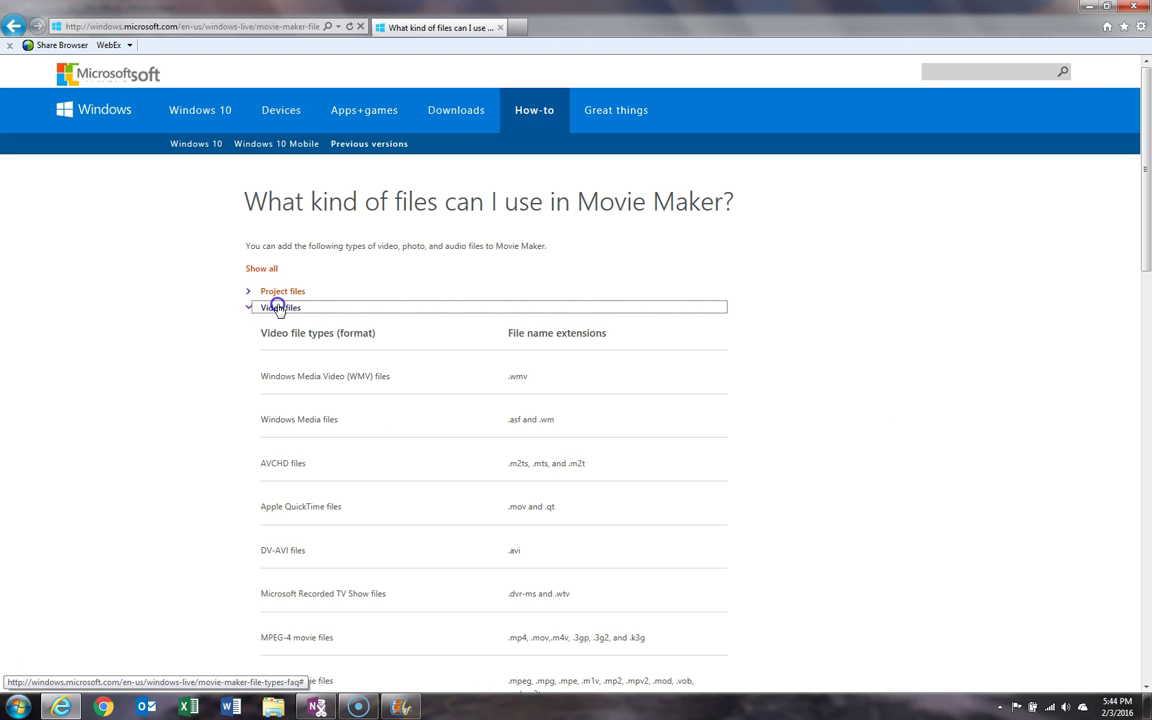
scroll(219, 389, down, 3)
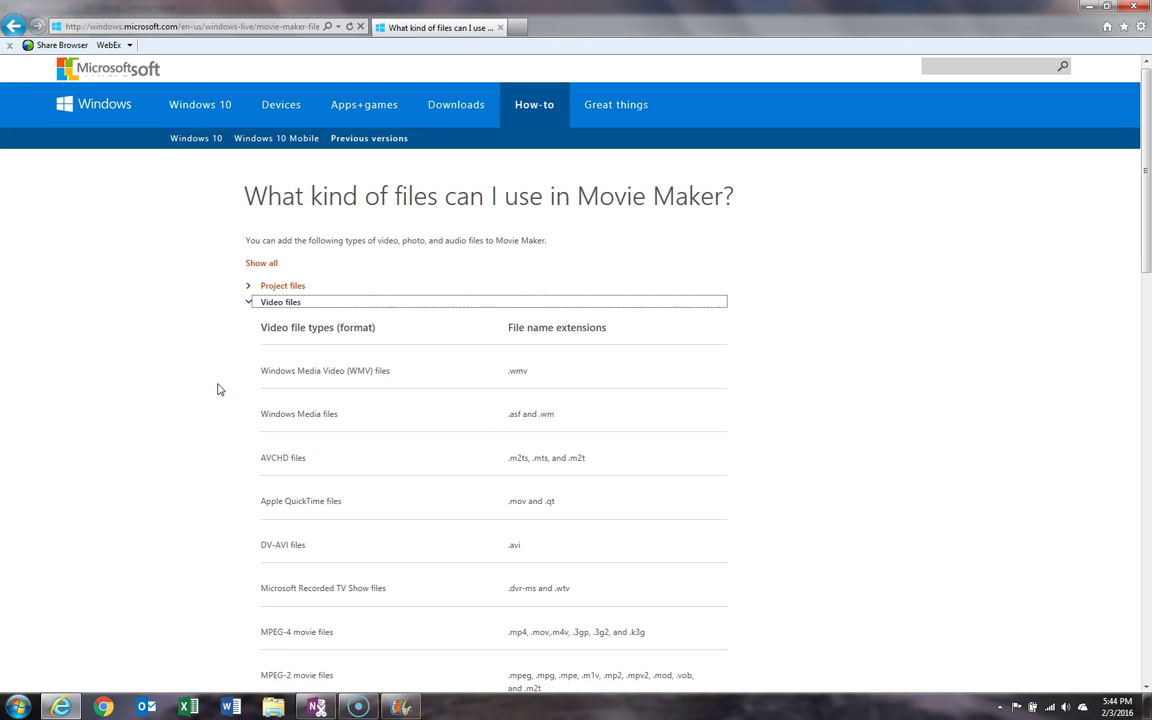
scroll(219, 389, down, 2)
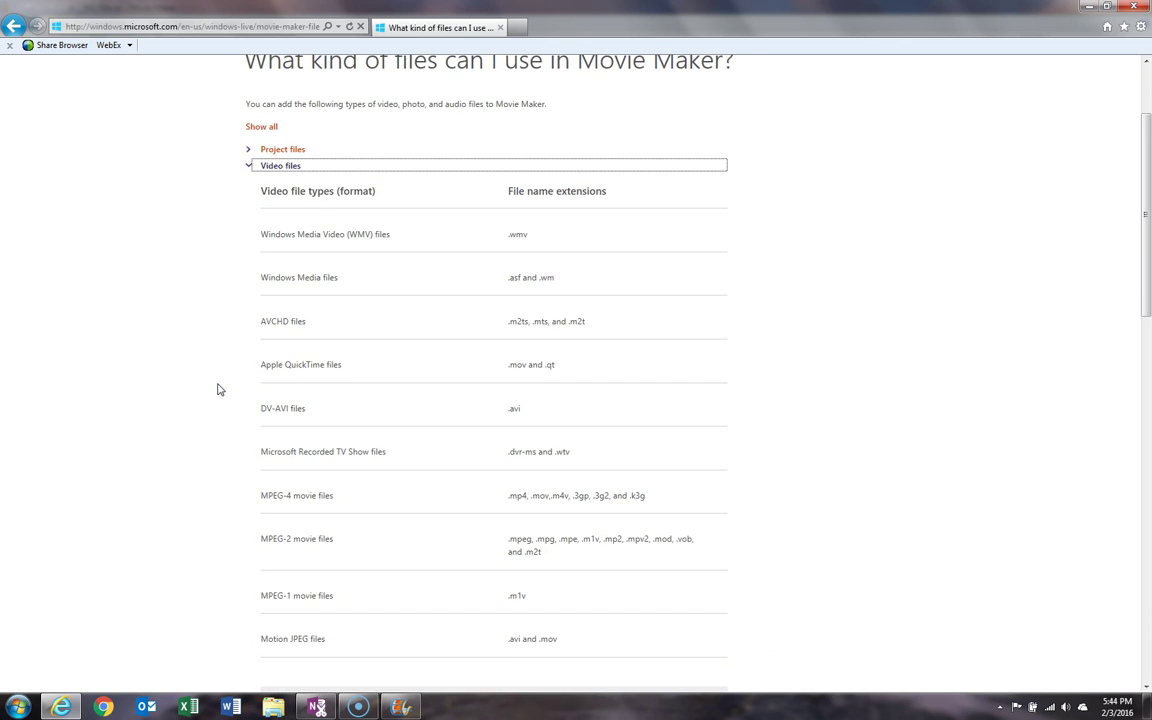
click(361, 212)
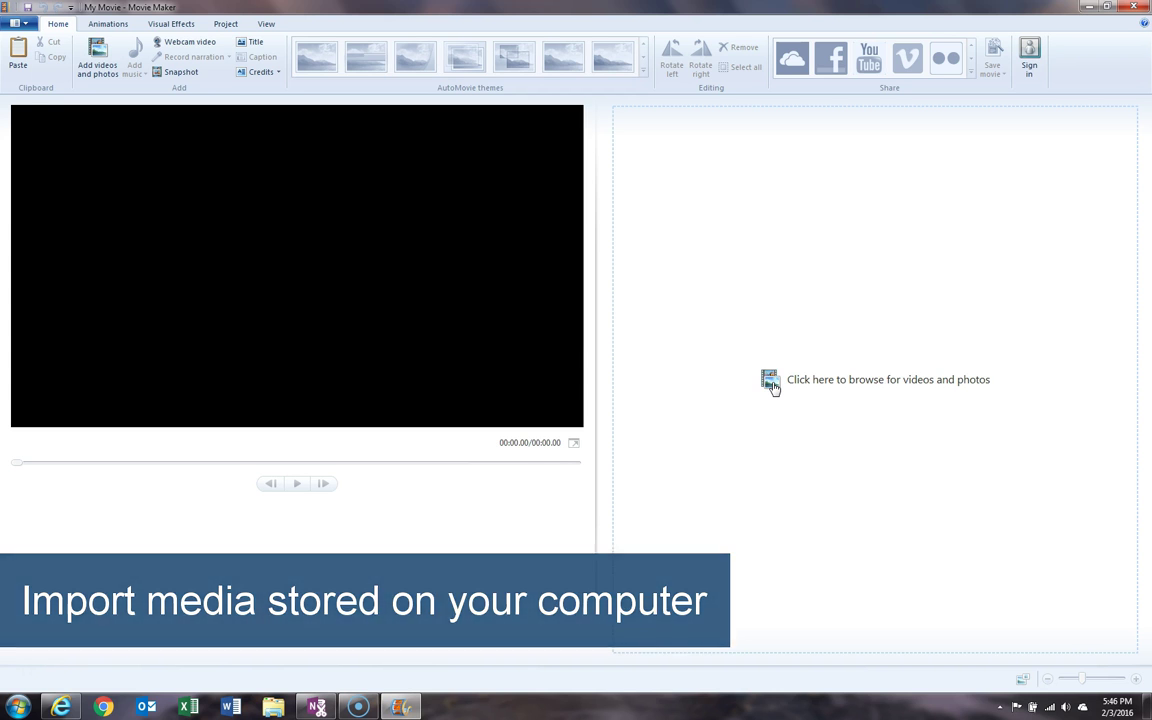
click(803, 346)
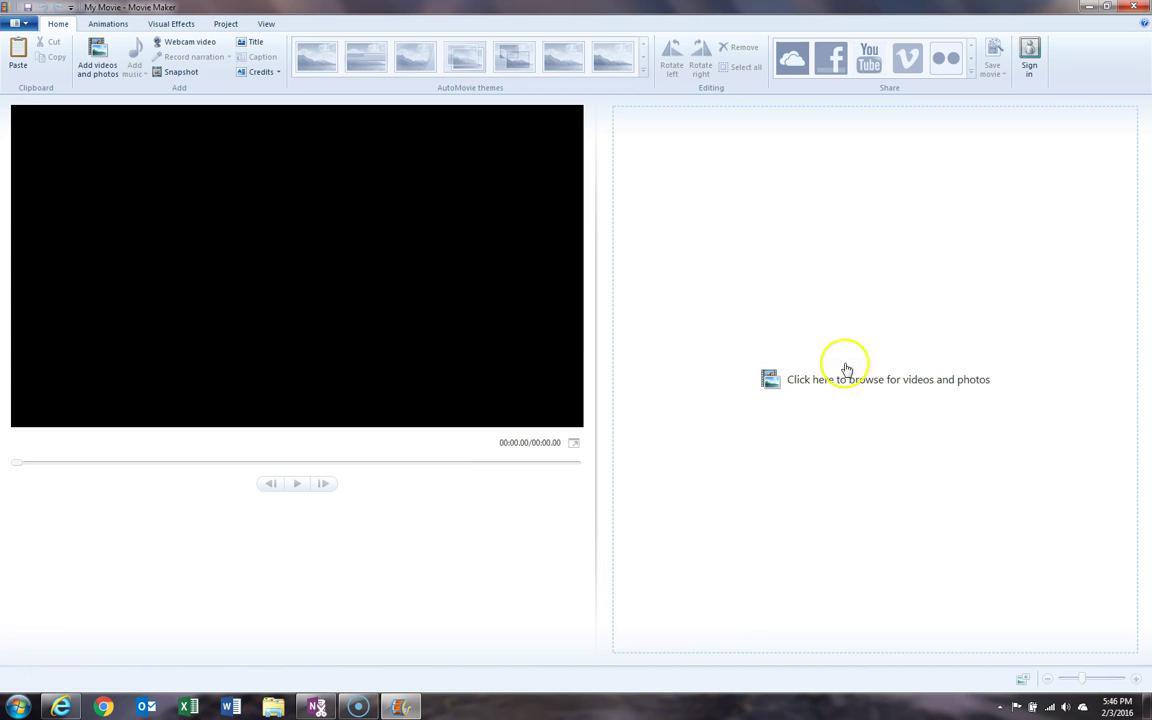
click(772, 383)
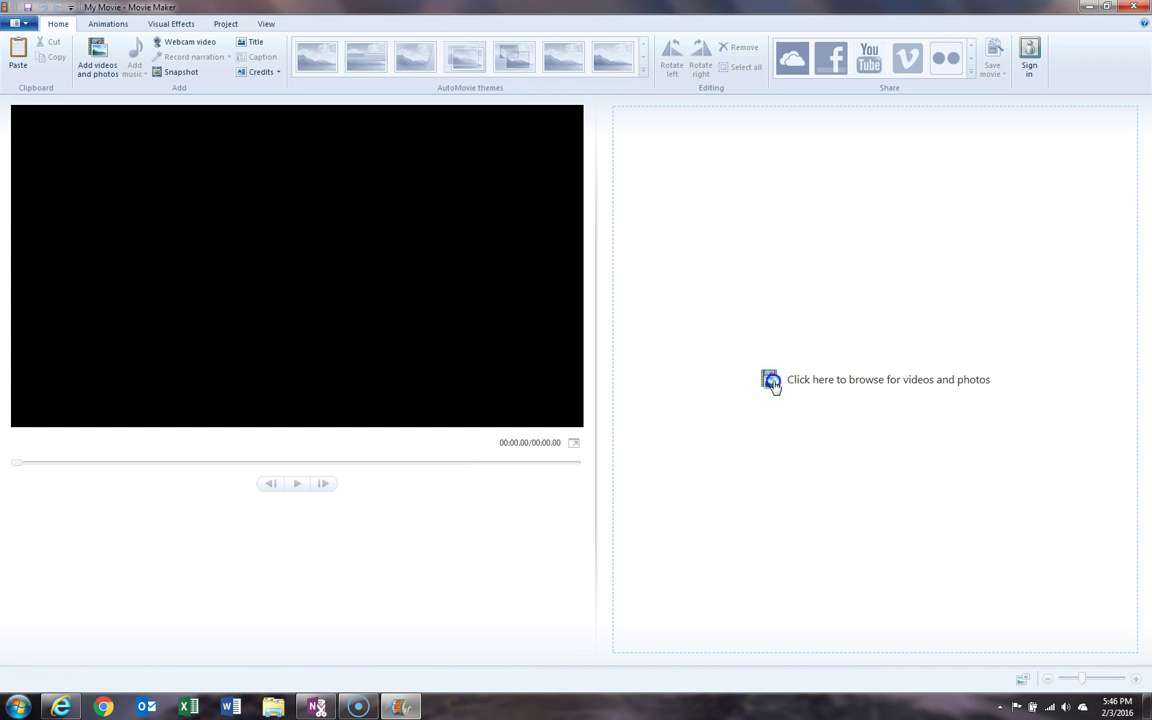
click(738, 521)
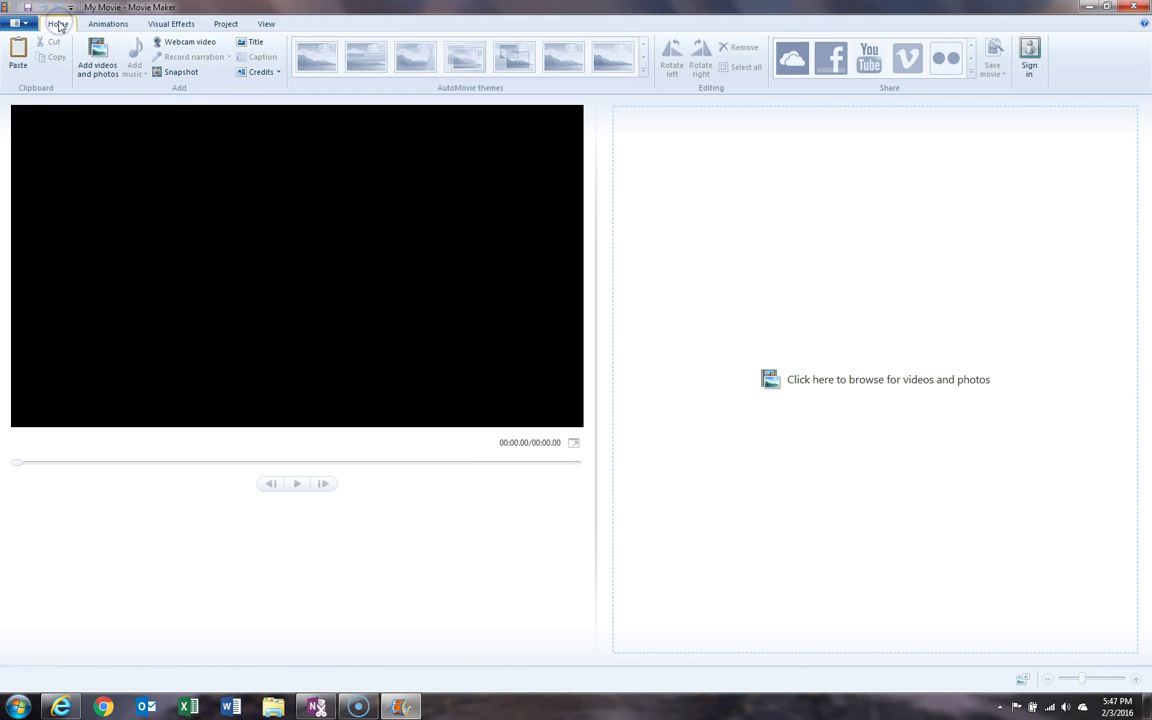
- Start adding videos and photos to the project and browse to the Shutterstock_Five_Free folder in the Videos library
click(100, 70)
click(95, 120)
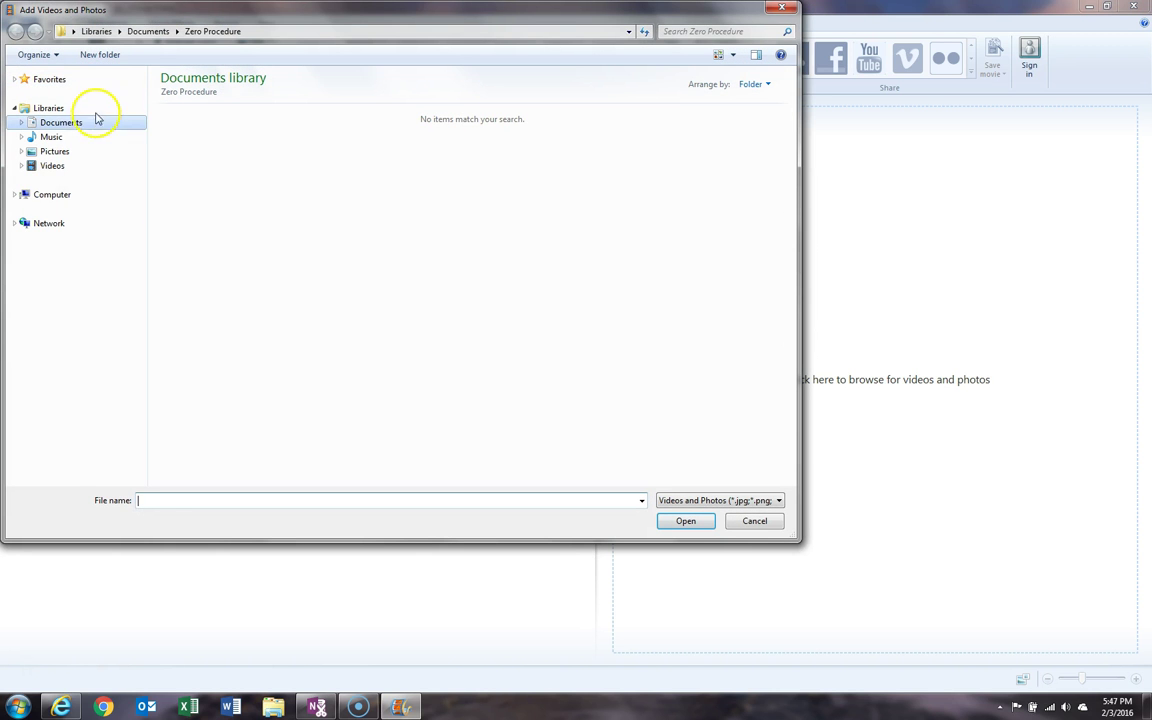
click(52, 166)
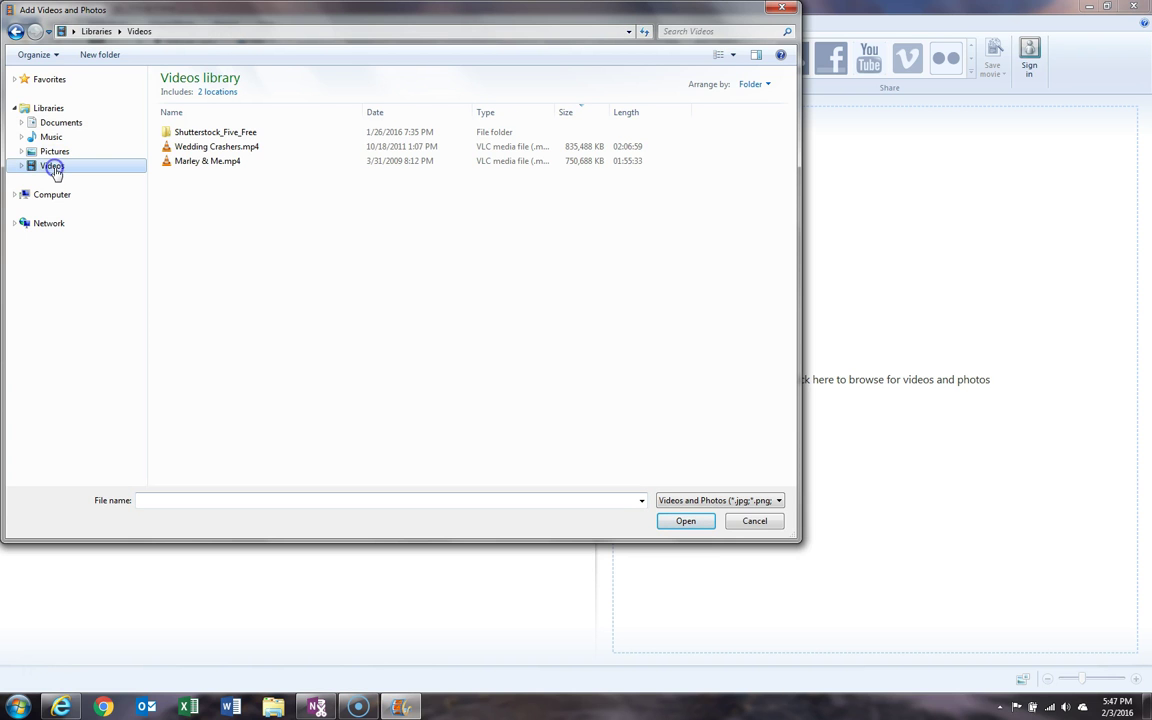
double_click(205, 132)
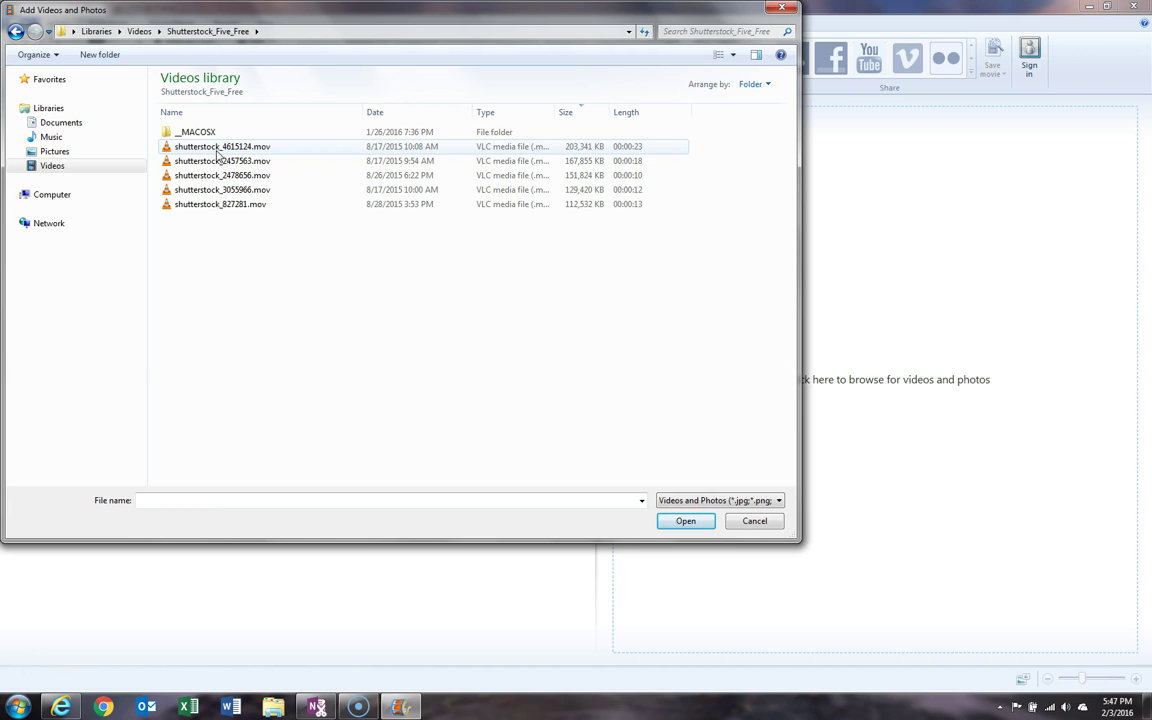
- Select the continuous range of clips from shutterstock_4615124.mov through shutterstock_3055966.mov
click(216, 150)
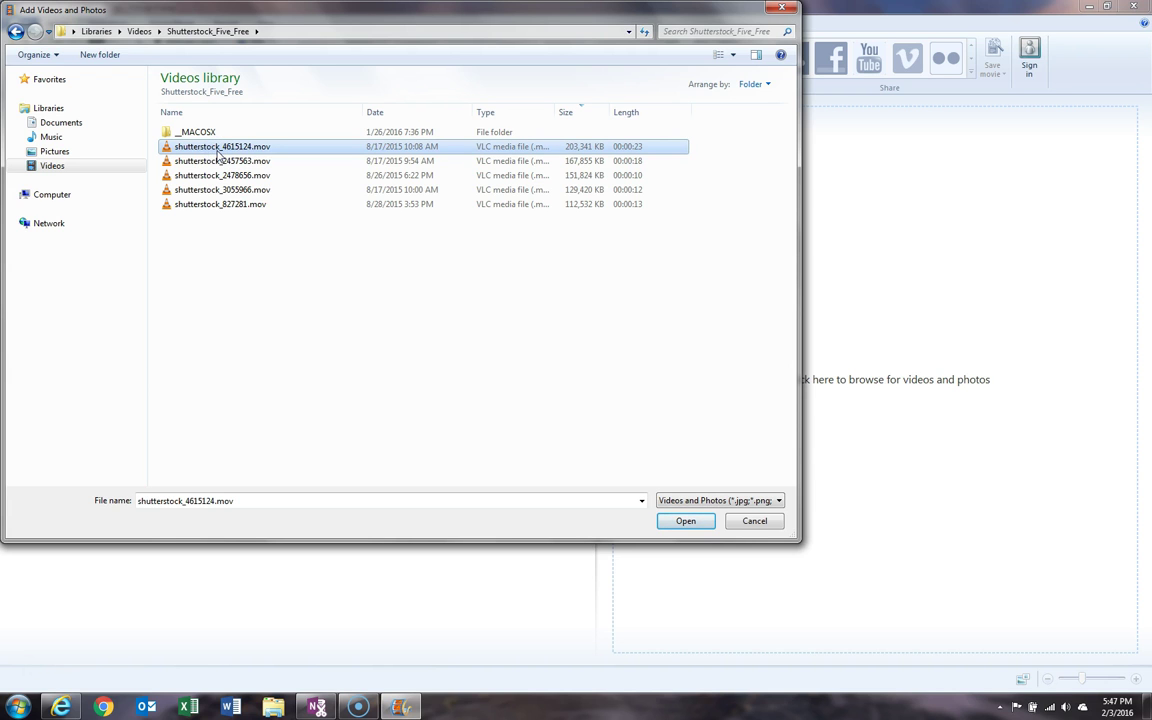
click(231, 147)
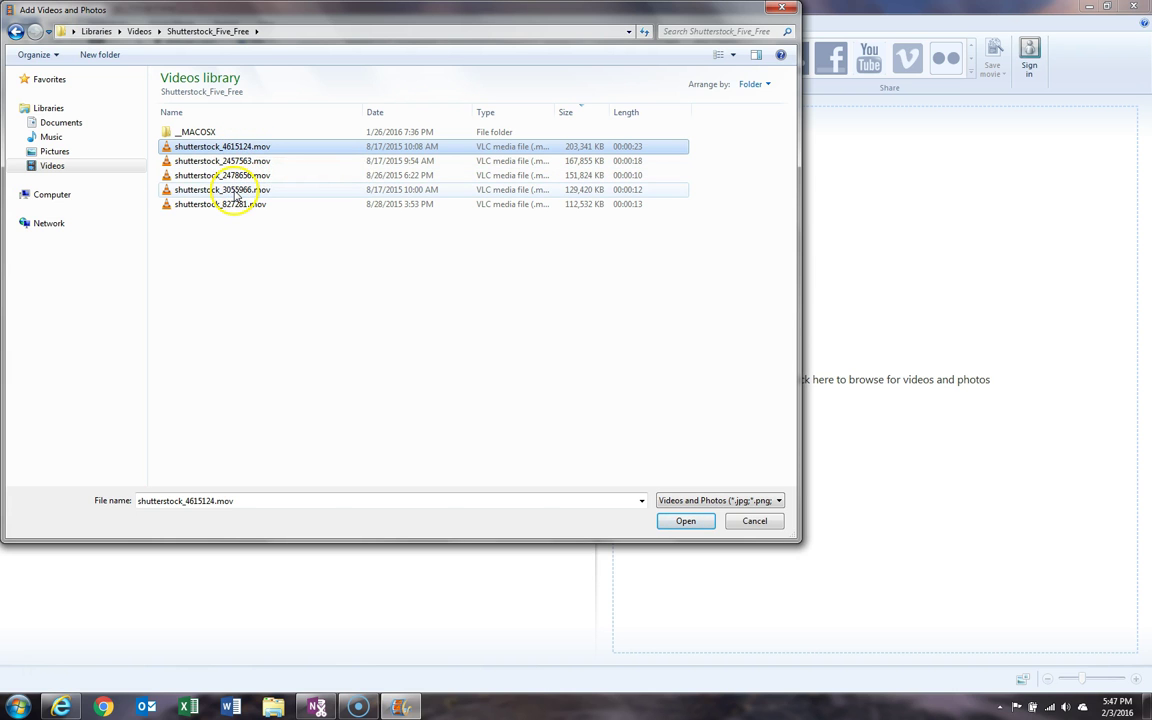
shift+click(235, 191)
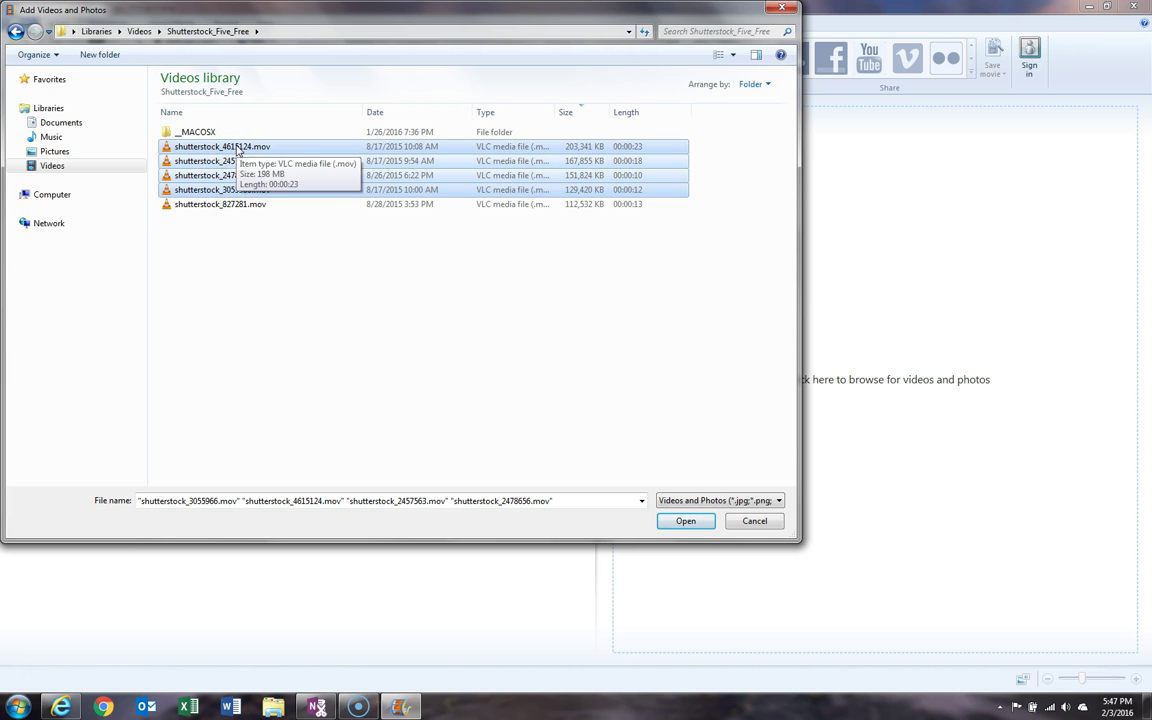
- Select only shutterstock_4615124.mov, shutterstock_2478656.mov and shutterstock_827281.mov, and add them to the project
click(238, 148)
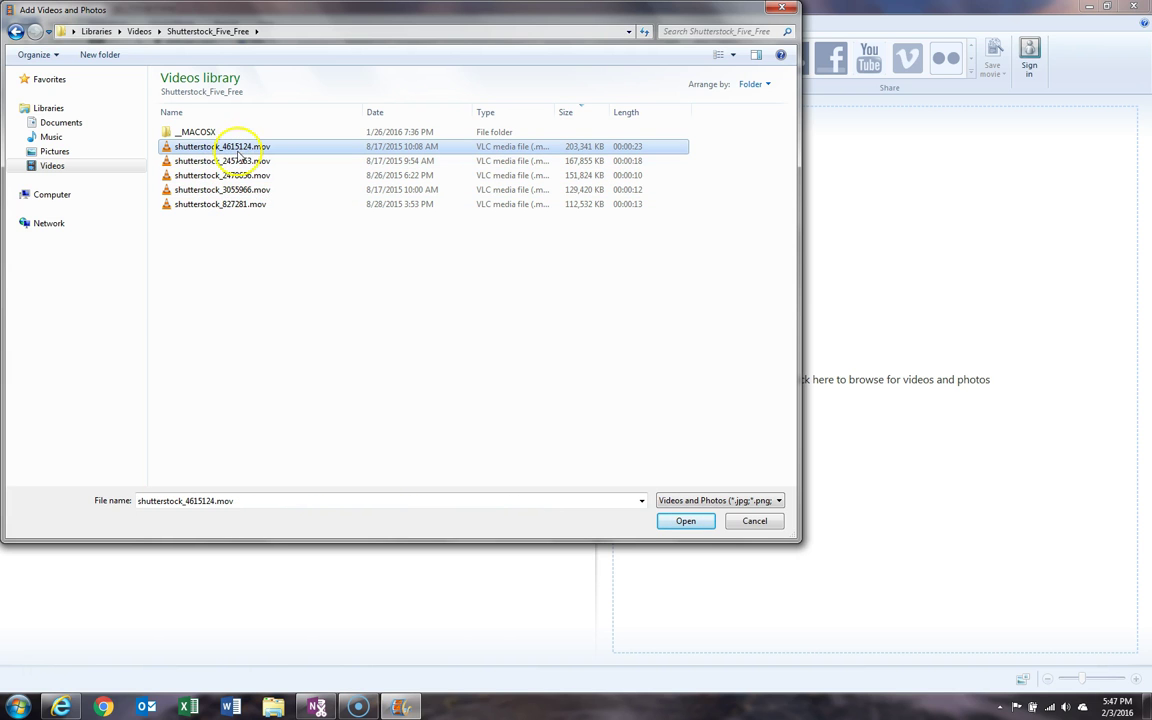
ctrl+click(238, 176)
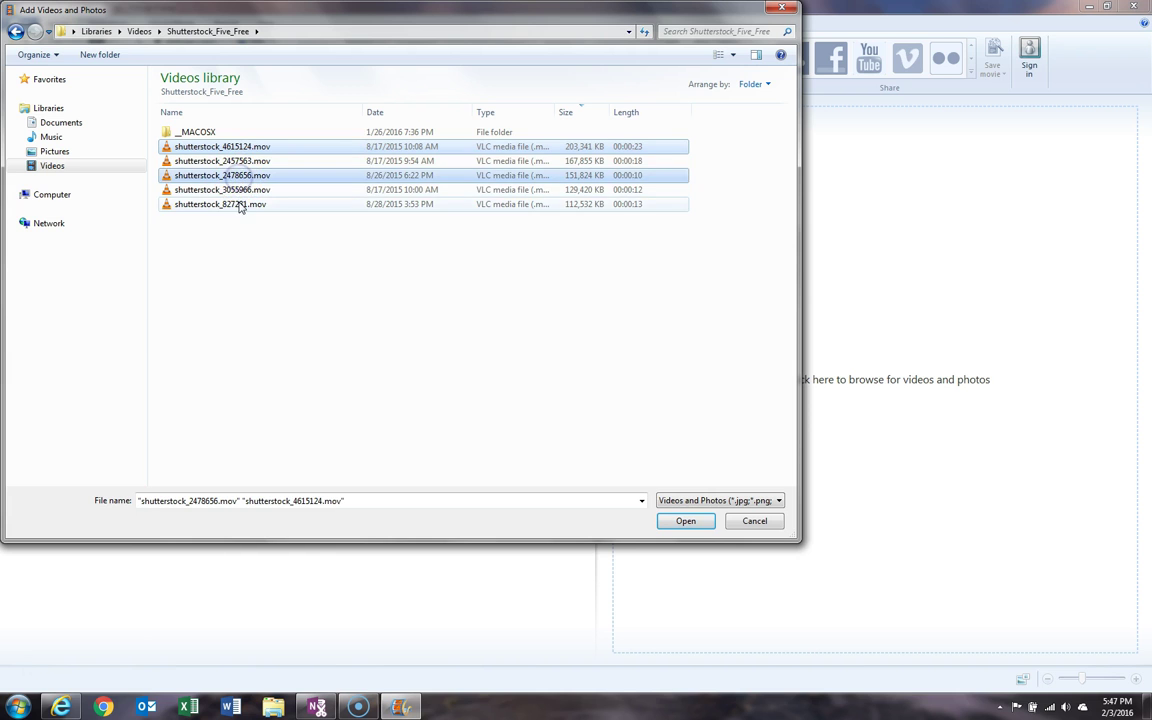
ctrl+click(239, 204)
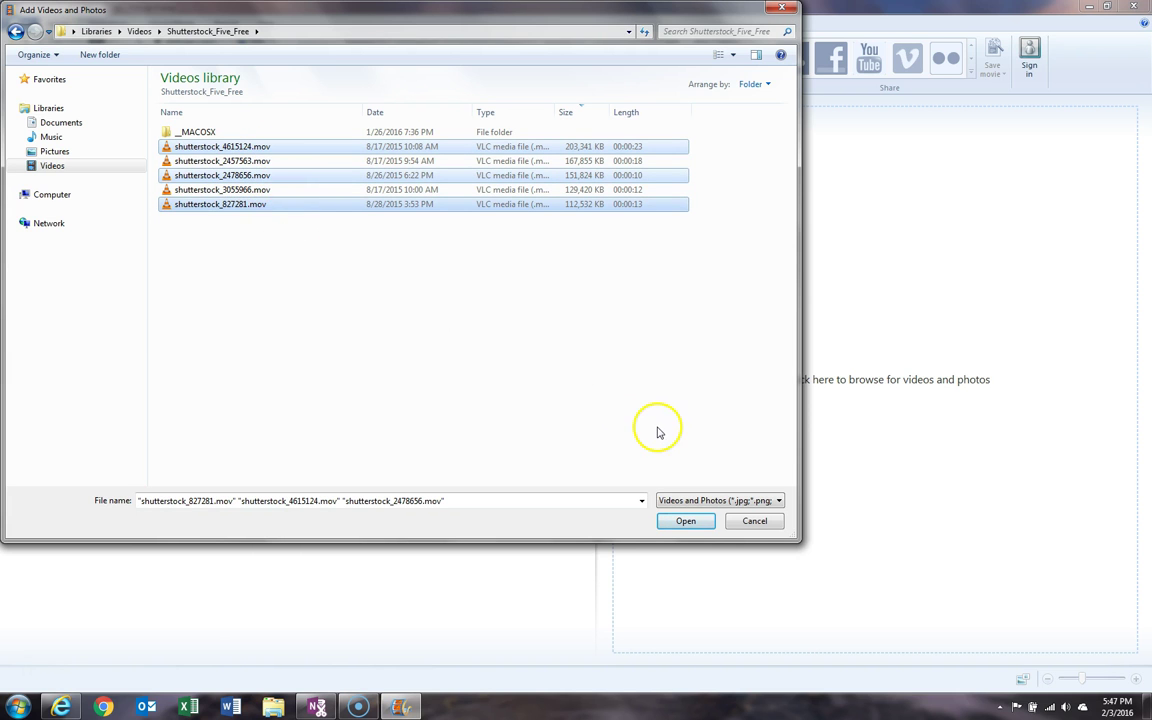
click(680, 523)
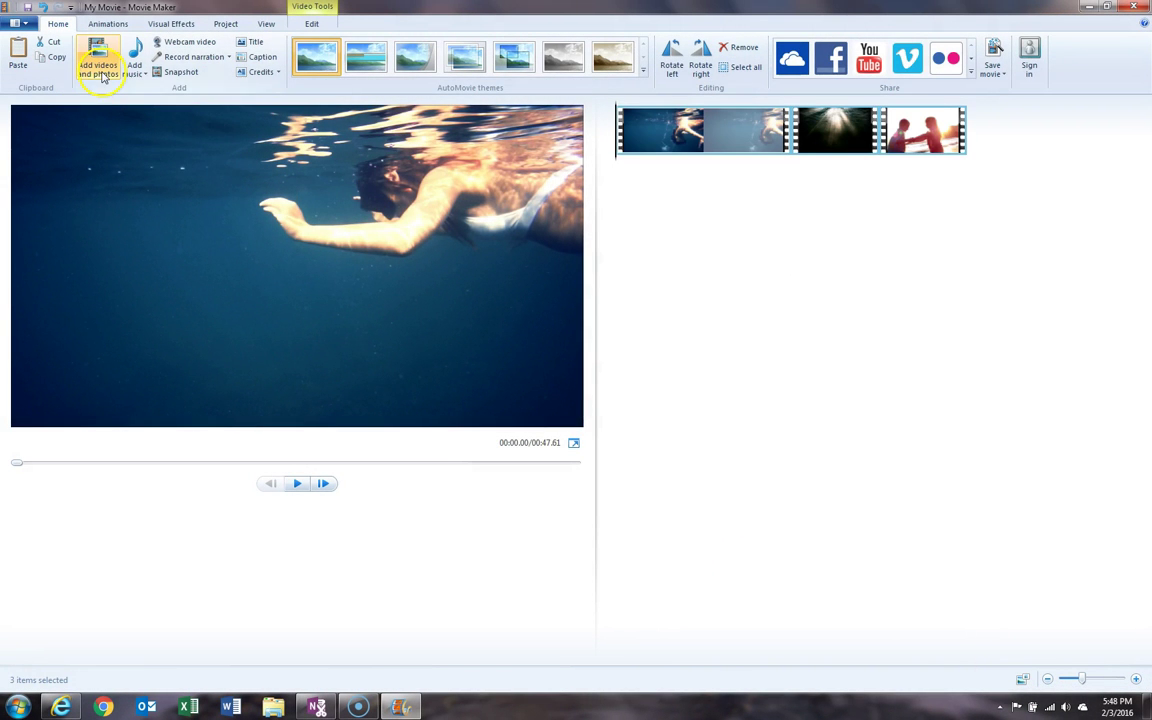
- Show the files for import as Extra Large Icons and add the airplane clip shutterstock_3055966.mov to the project
click(99, 66)
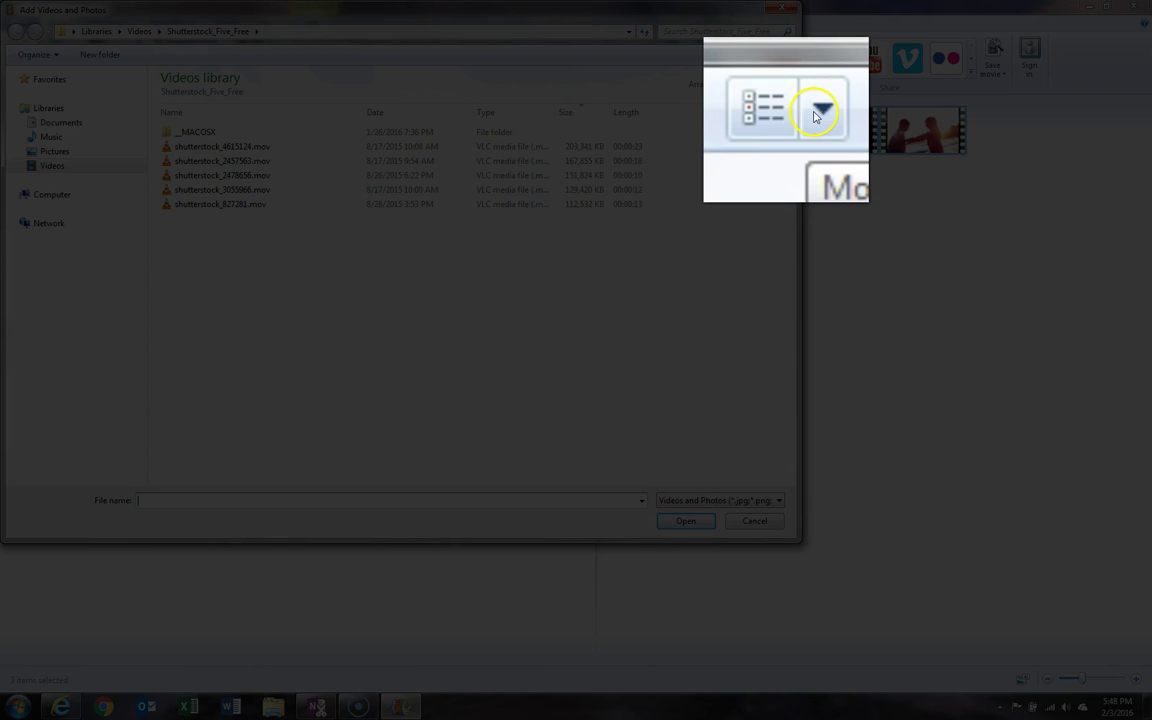
click(731, 54)
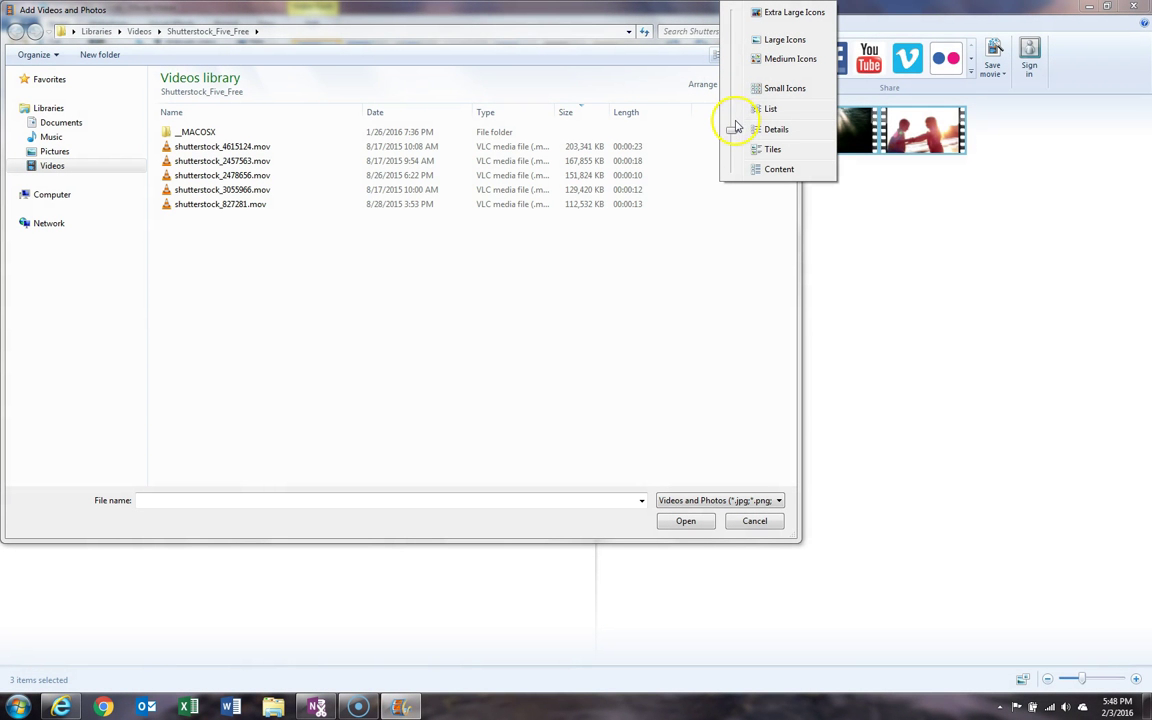
drag(733, 133, 740, 76)
drag(745, 47, 746, 12)
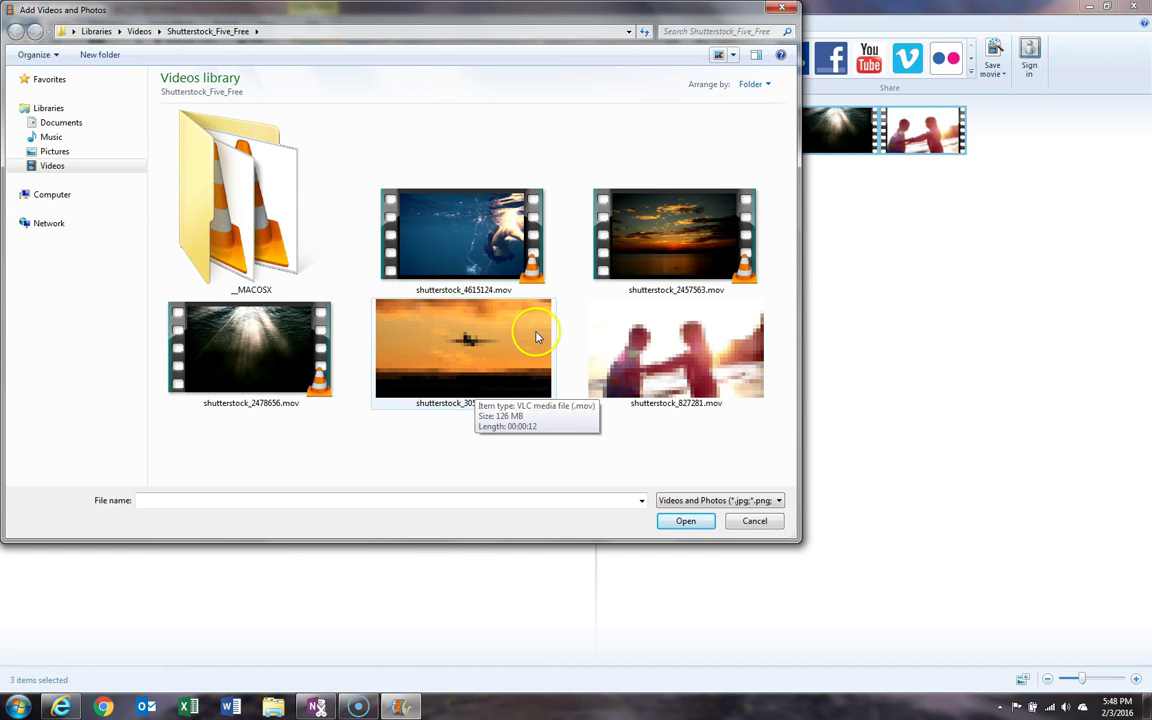
click(495, 350)
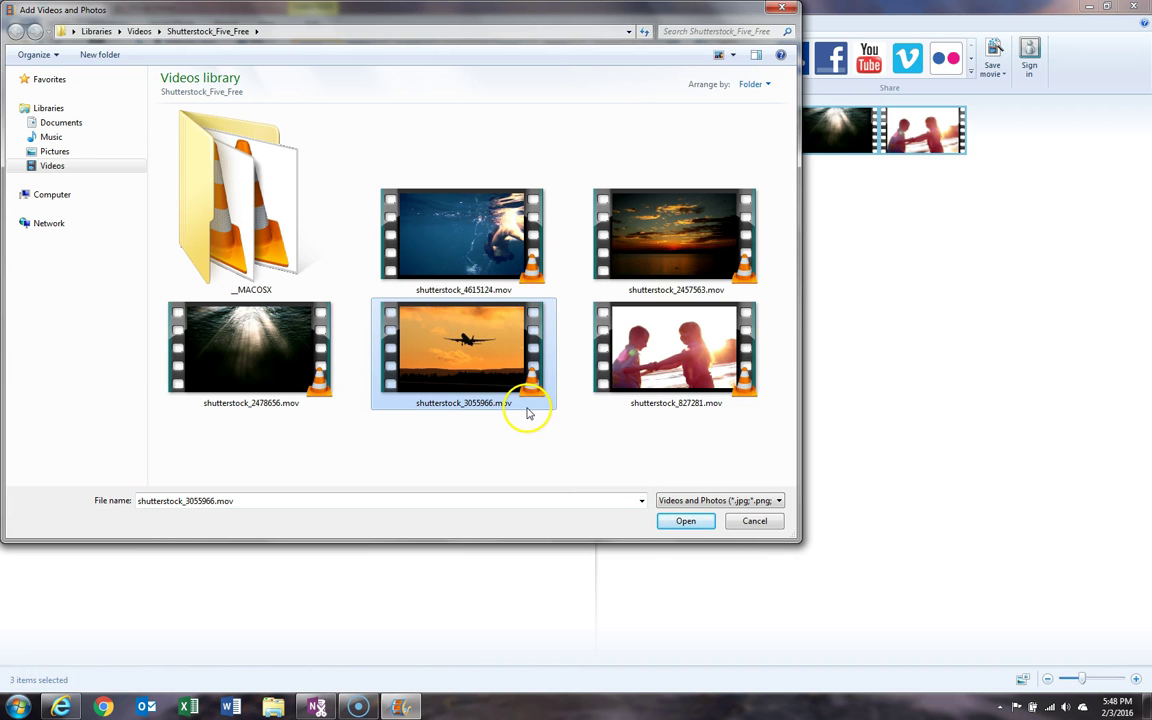
click(685, 522)
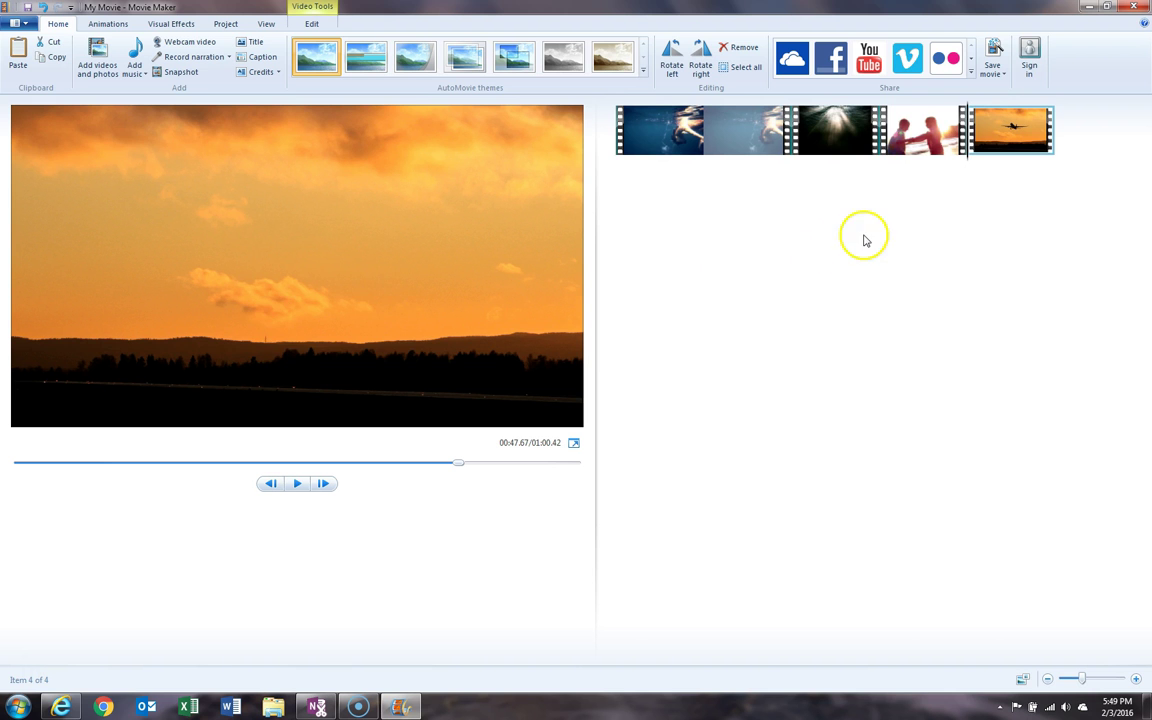
- Return the playhead to the start of the movie, preview about five seconds of the first clip and pause playback
click(961, 130)
drag(961, 130, 617, 141)
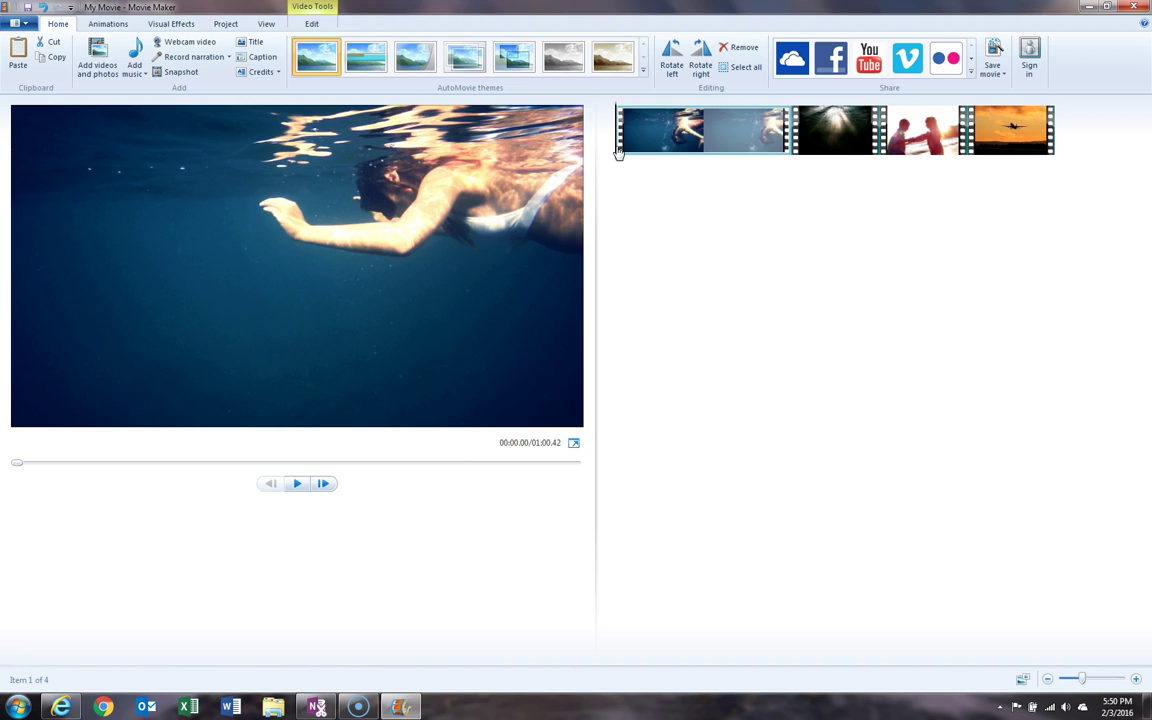
click(705, 140)
key(Home)
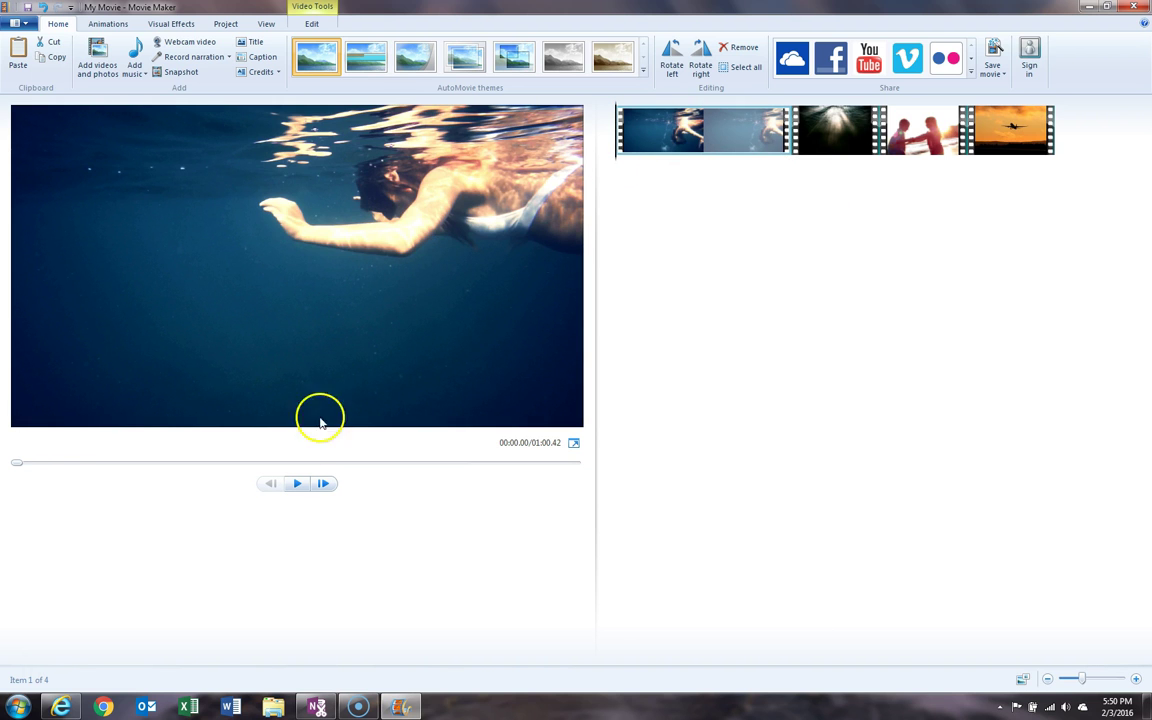
click(301, 484)
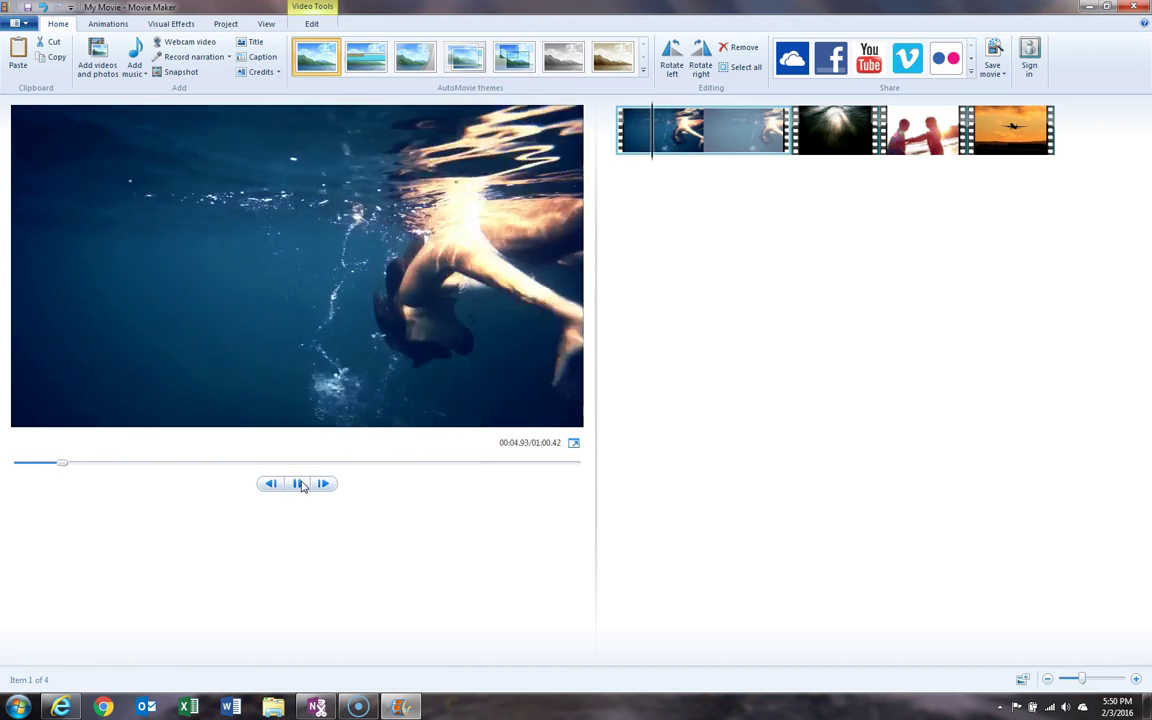
click(301, 484)
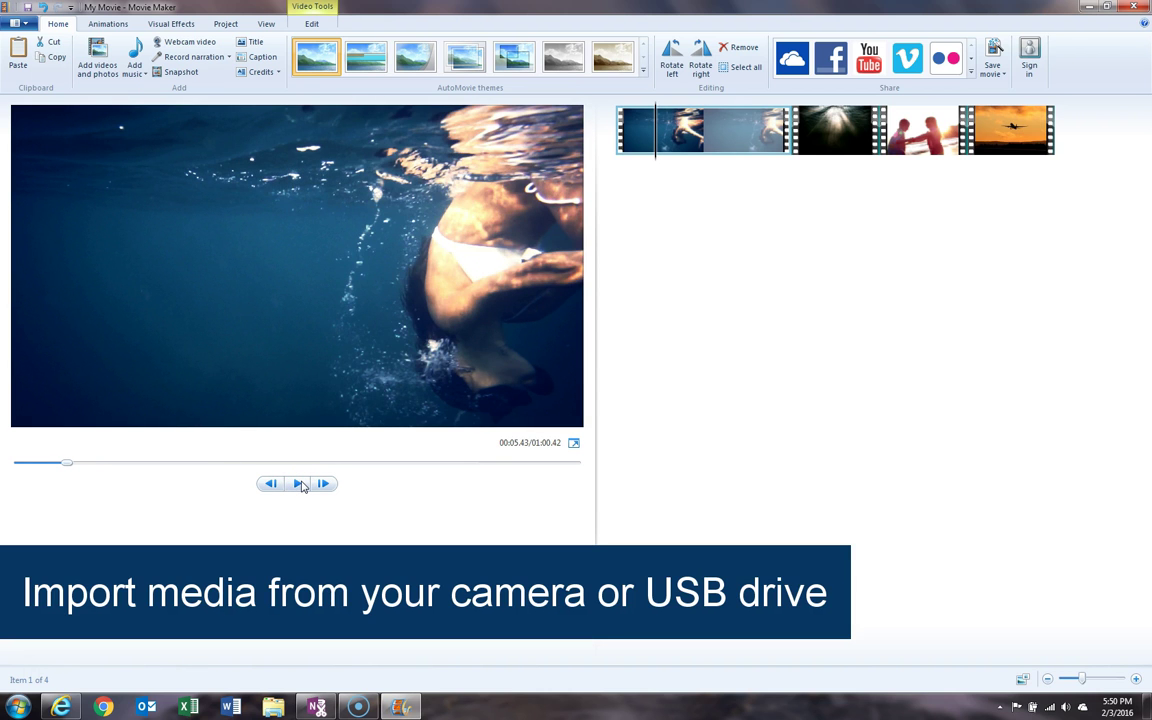
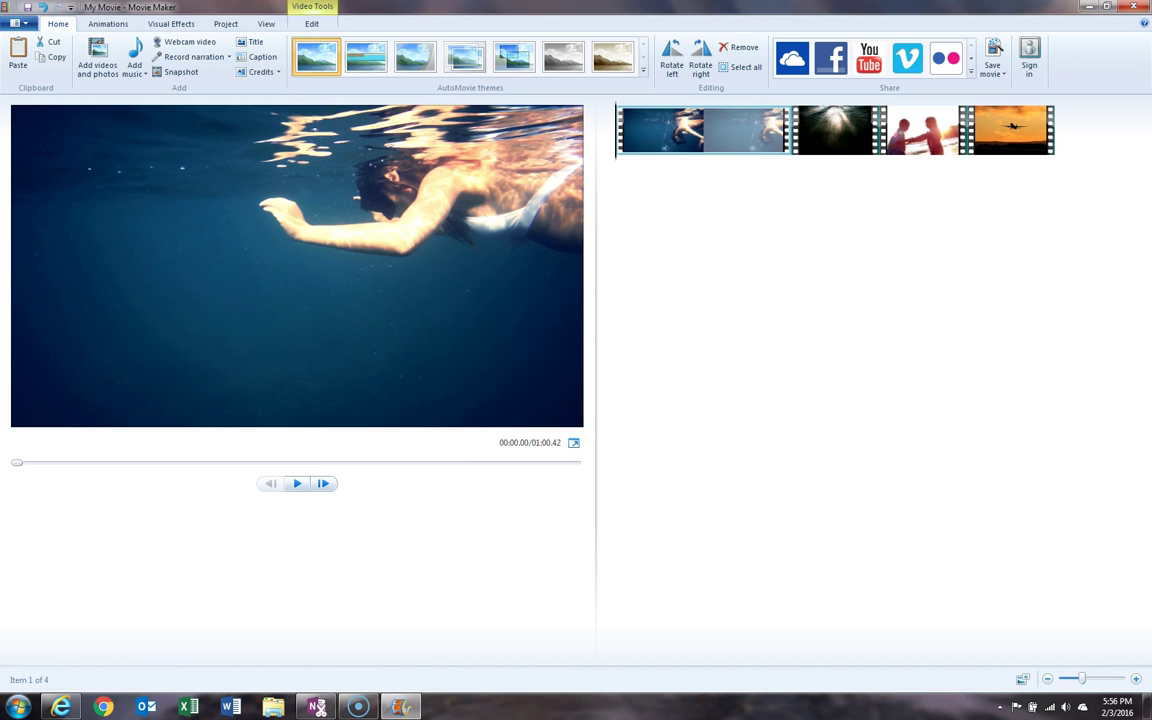
- Open the SP UFD U2 (D:) removable drive from the Computer window in Windows Explorer
click(18, 707)
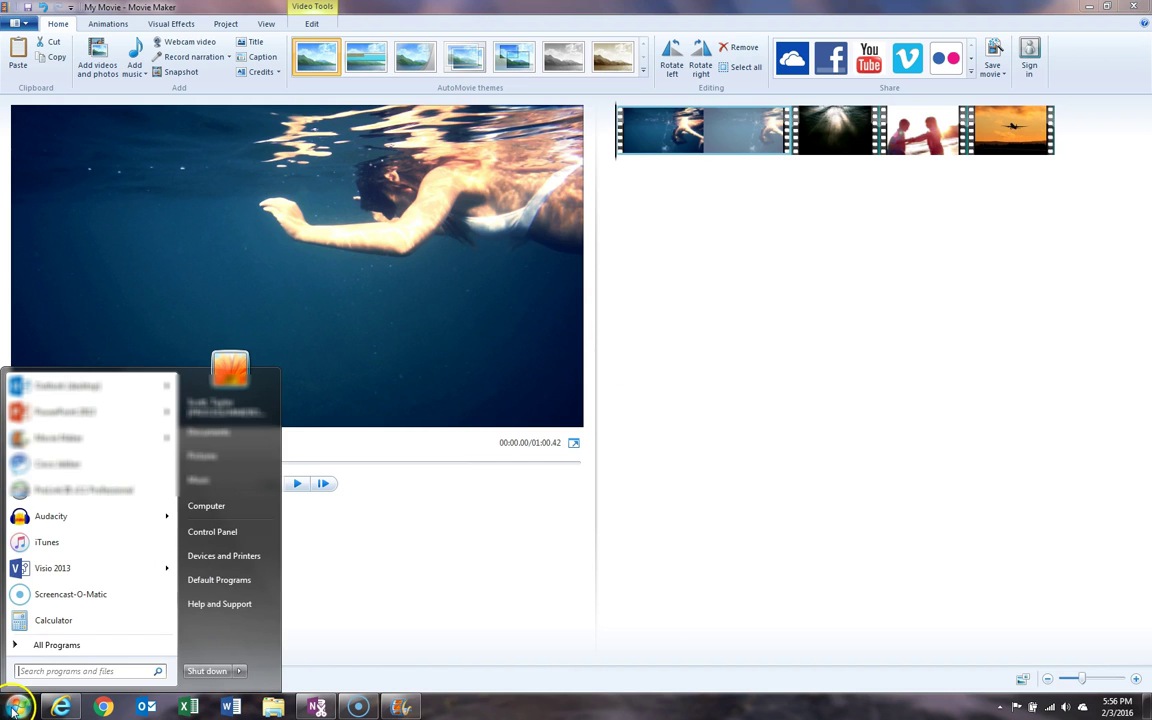
click(204, 507)
click(455, 238)
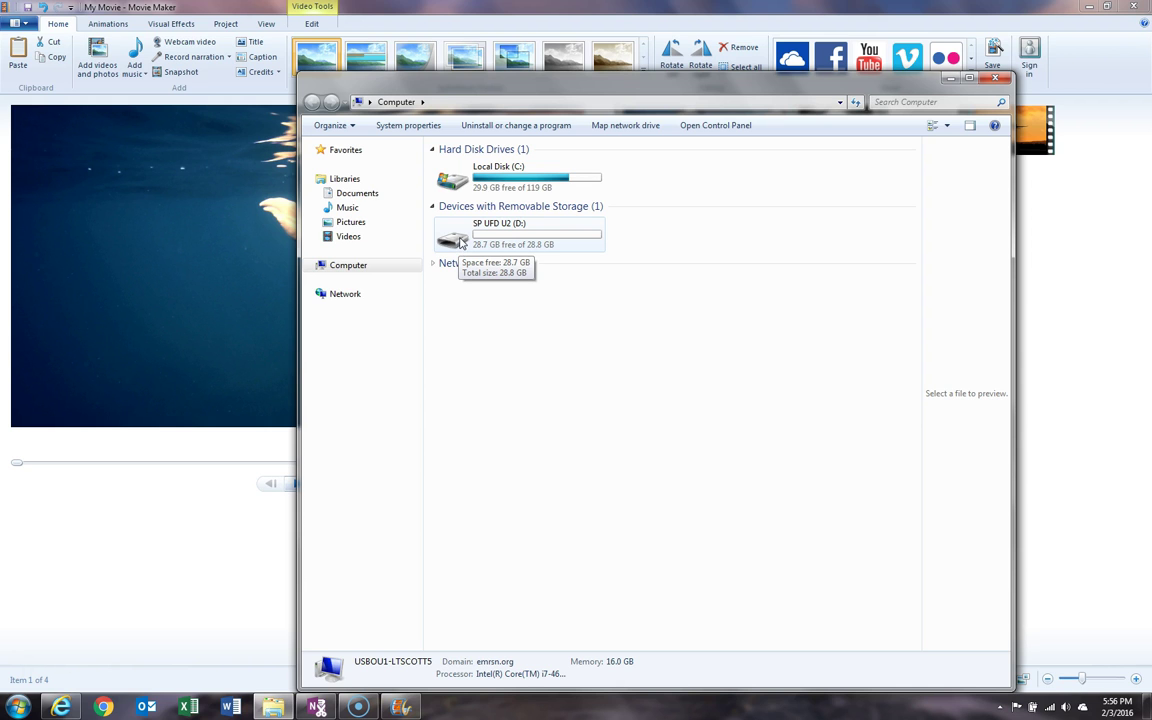
double_click(462, 242)
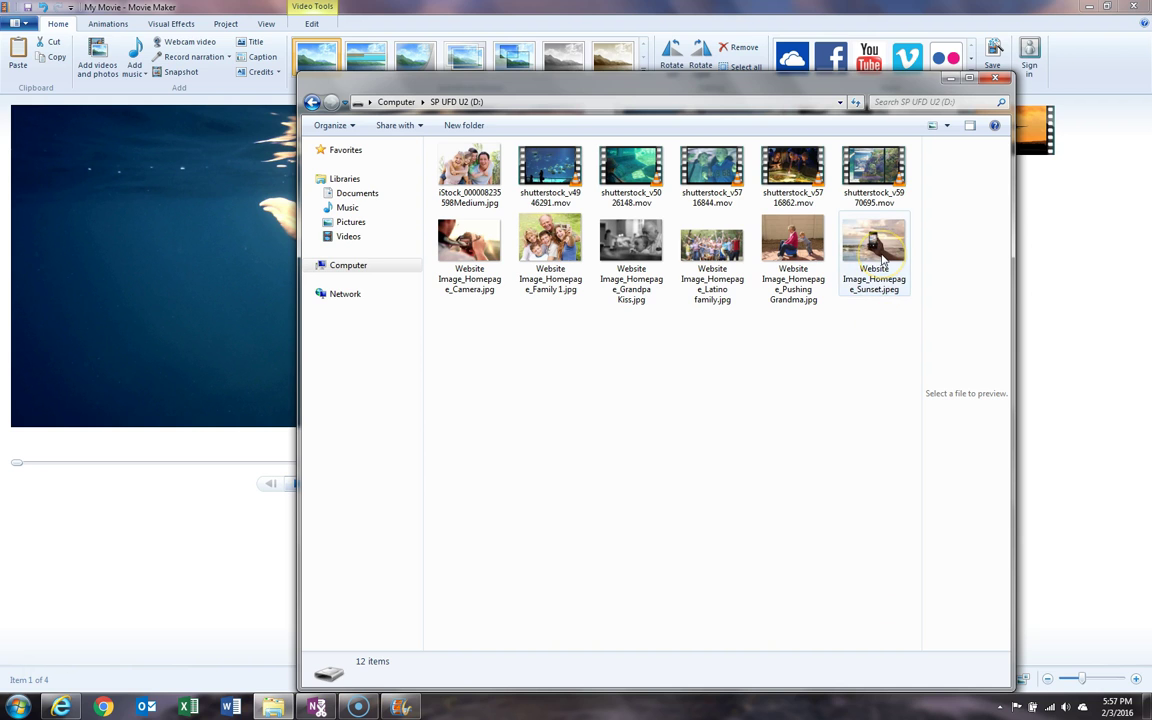
click(466, 180)
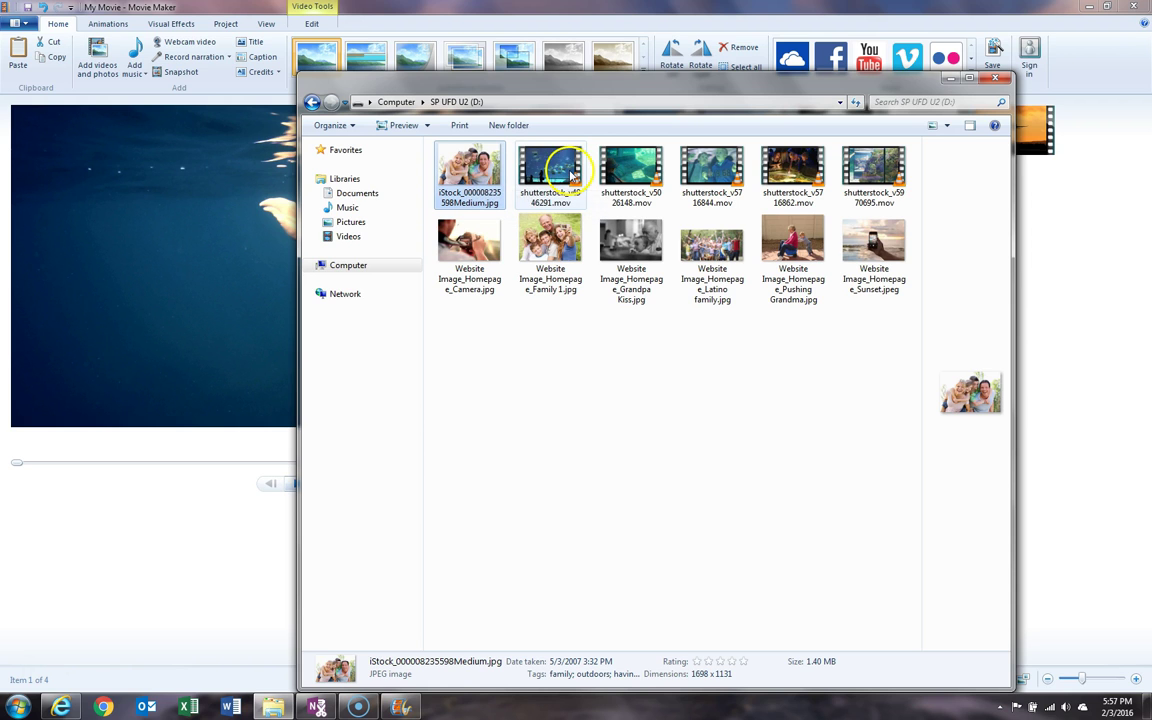
ctrl+click(632, 173)
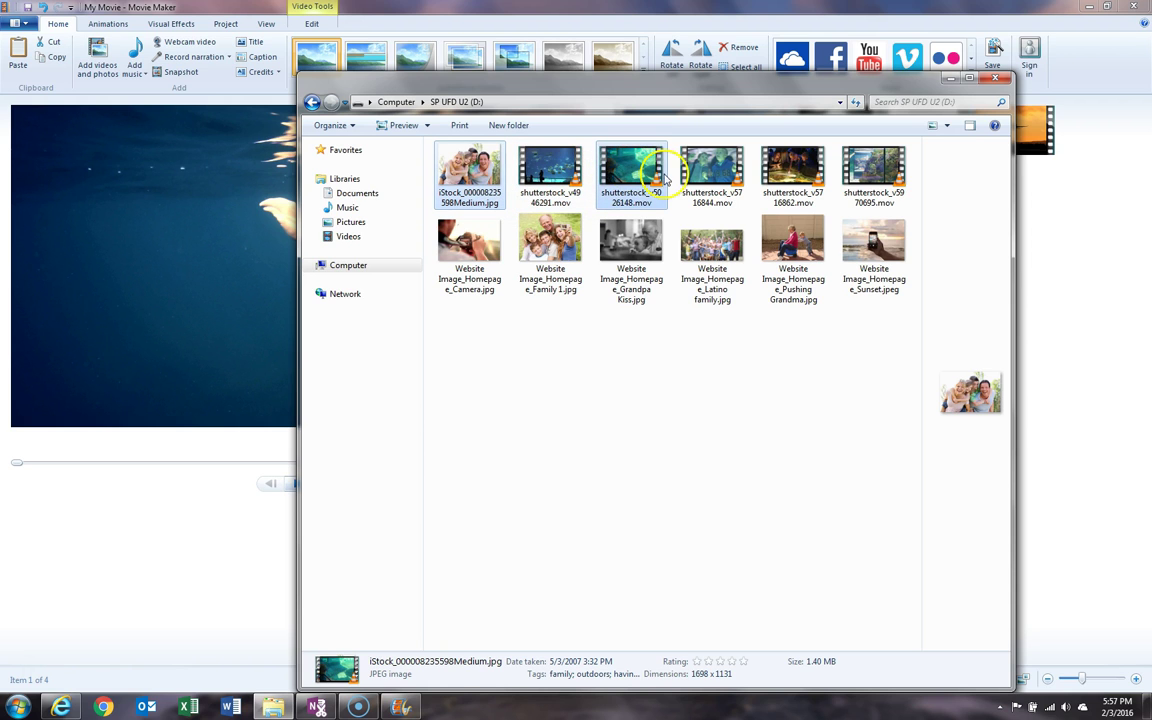
ctrl+click(780, 180)
ctrl+click(874, 170)
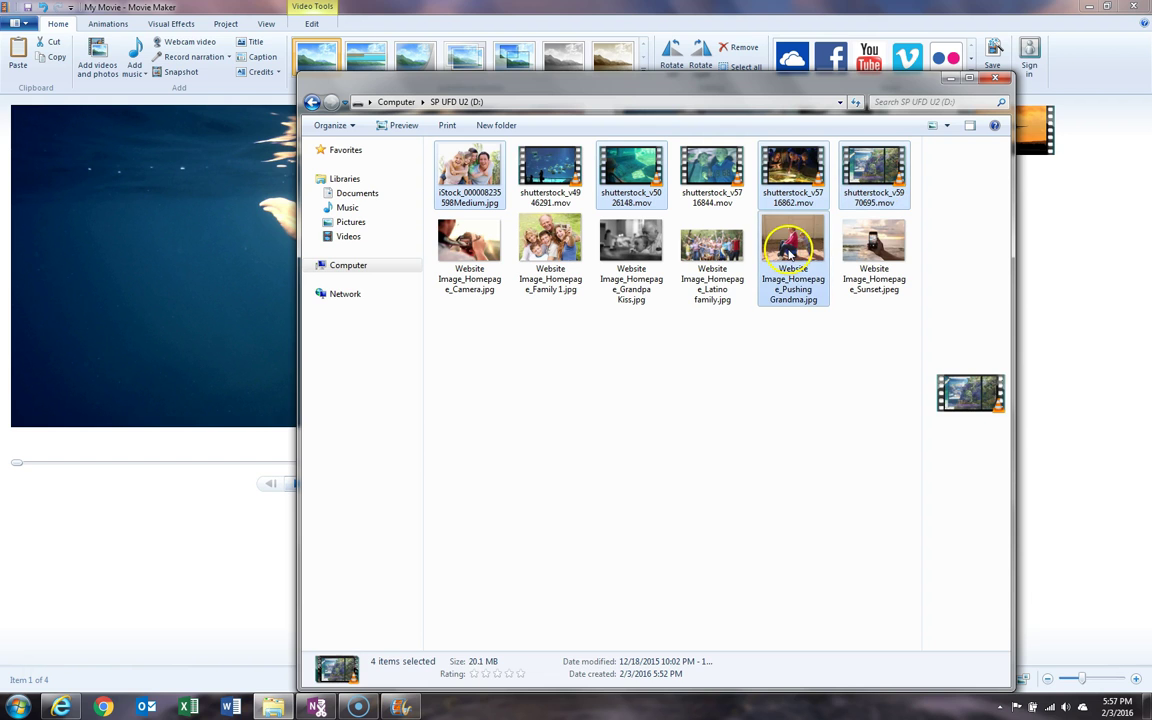
ctrl+click(793, 245)
click(465, 355)
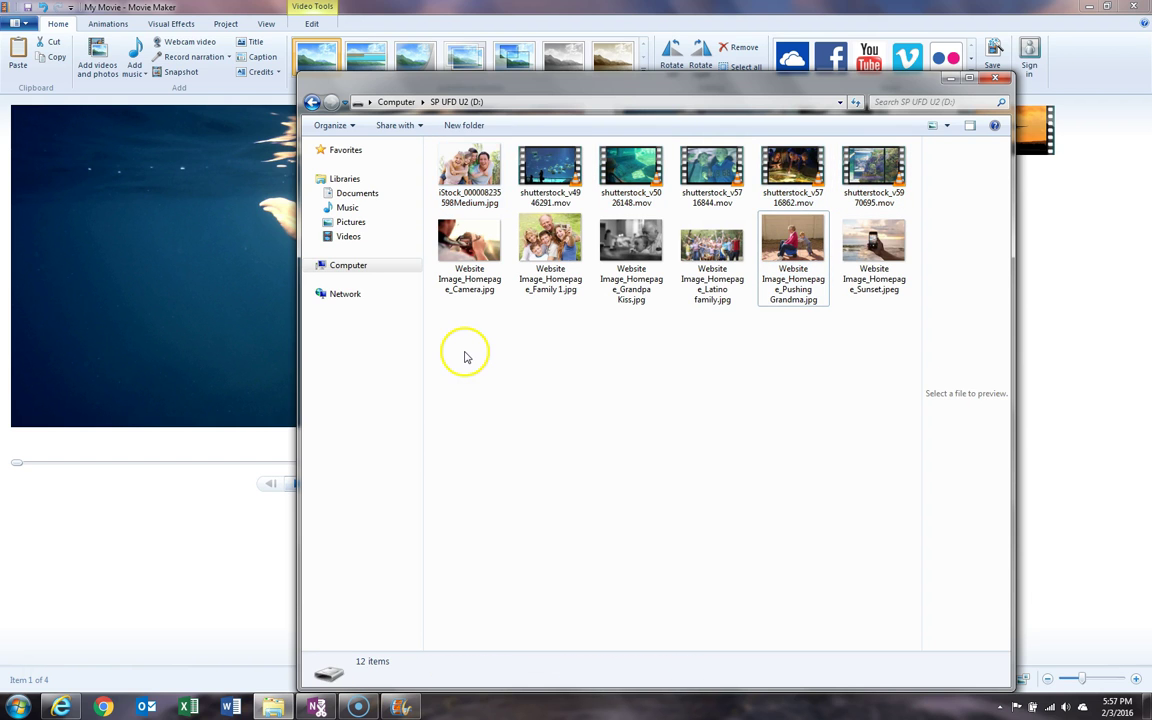
click(474, 170)
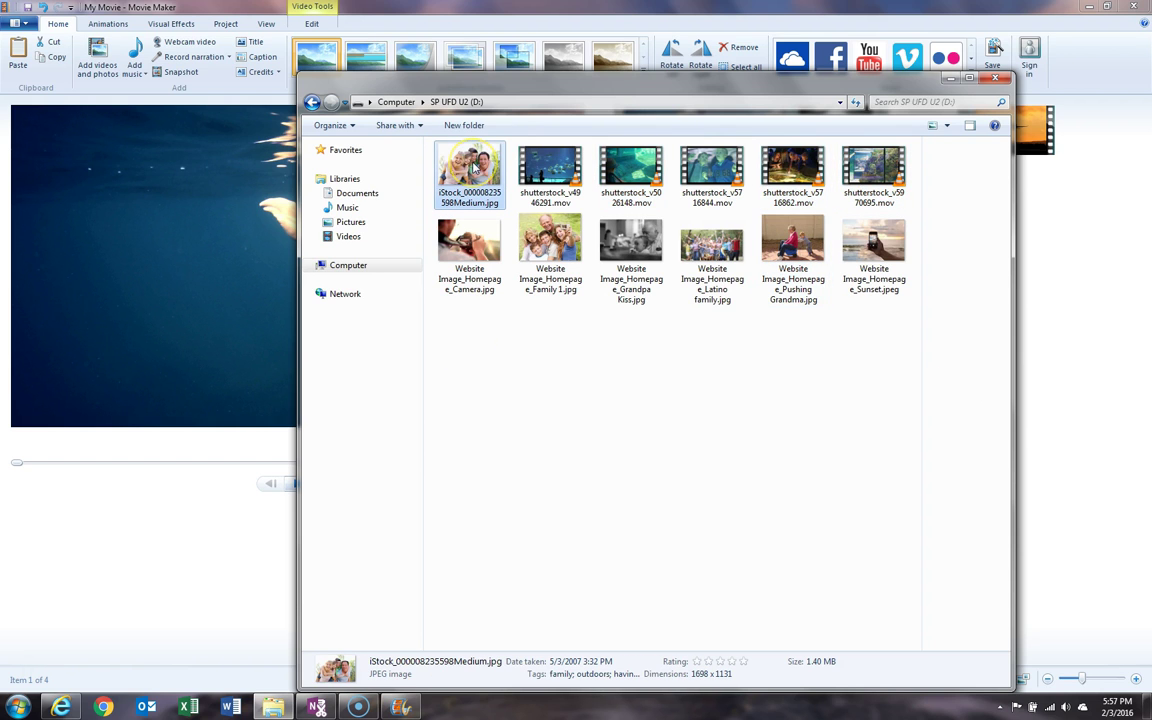
shift+click(793, 186)
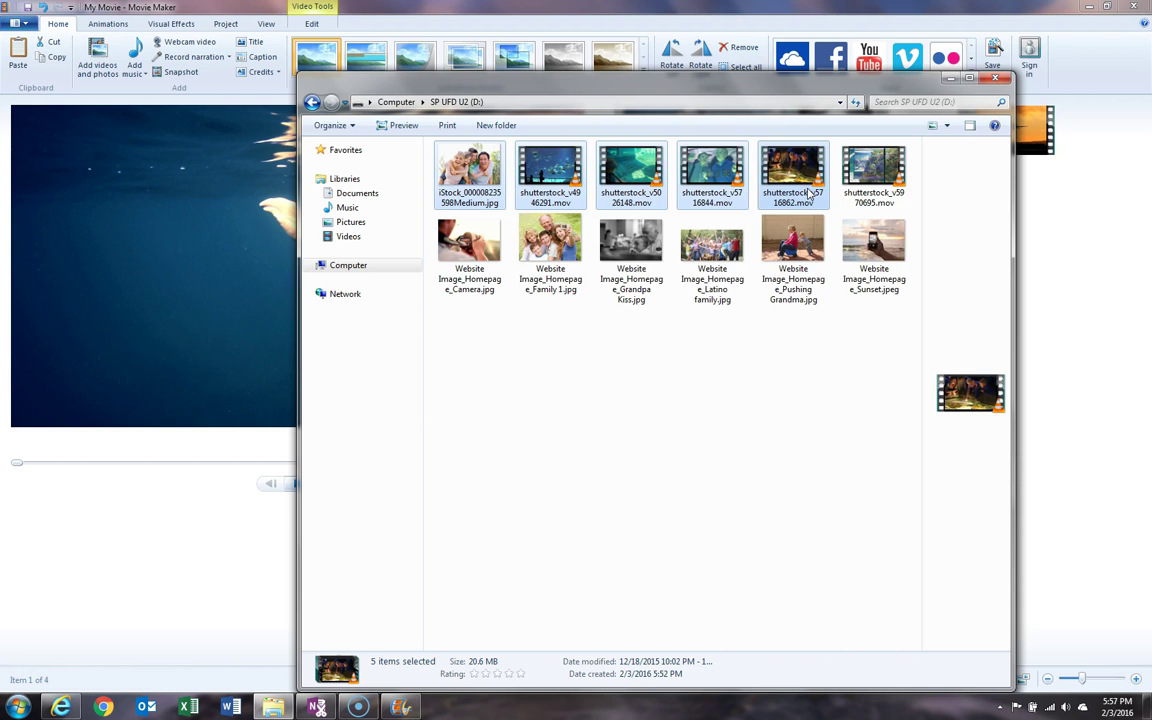
- Select all the files on the SP UFD U2 (D:) drive and copy them
key(ctrl+a)
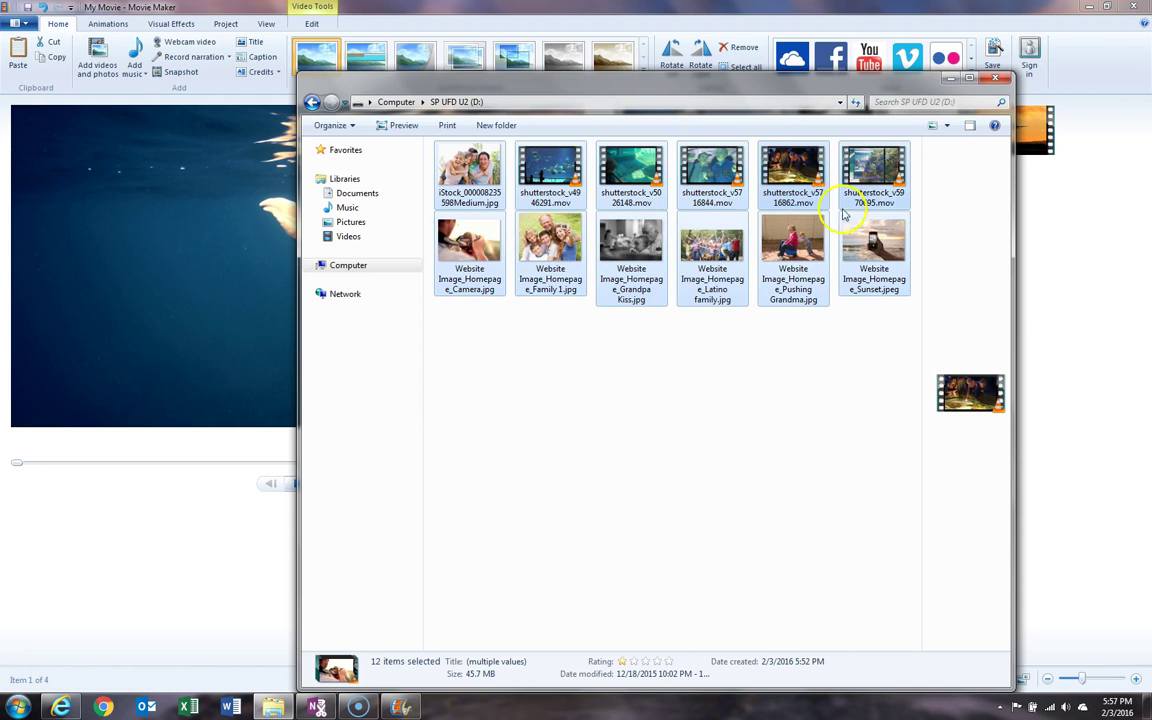
right_click(640, 178)
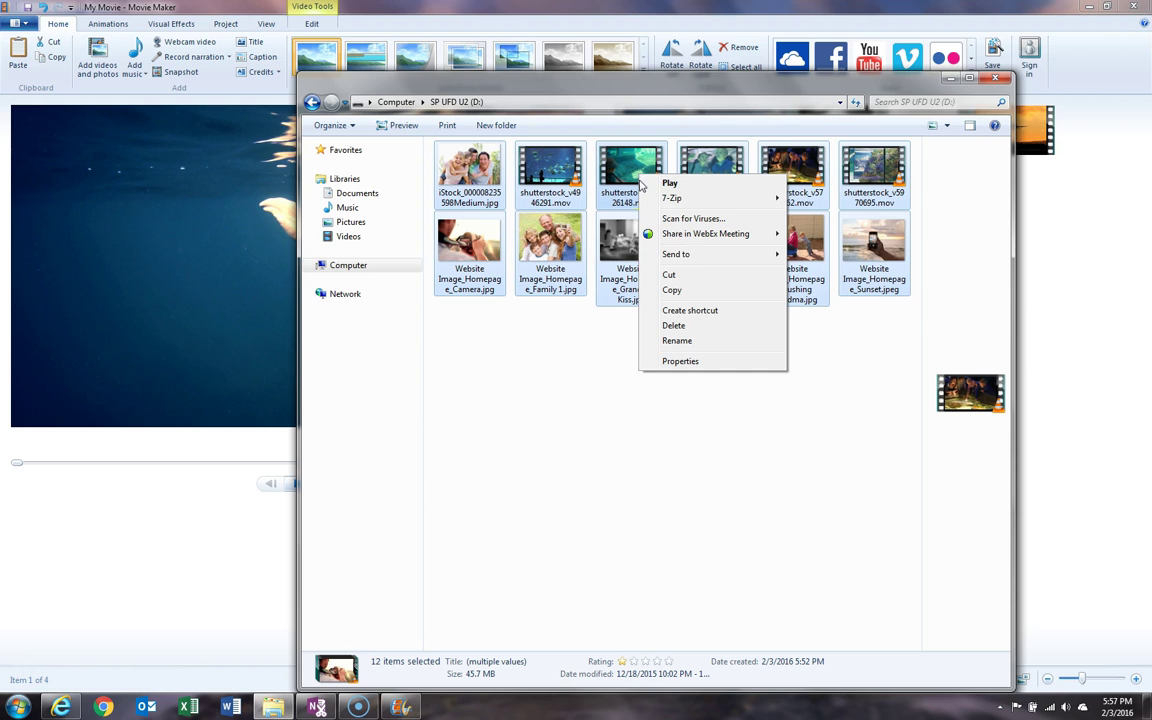
click(665, 292)
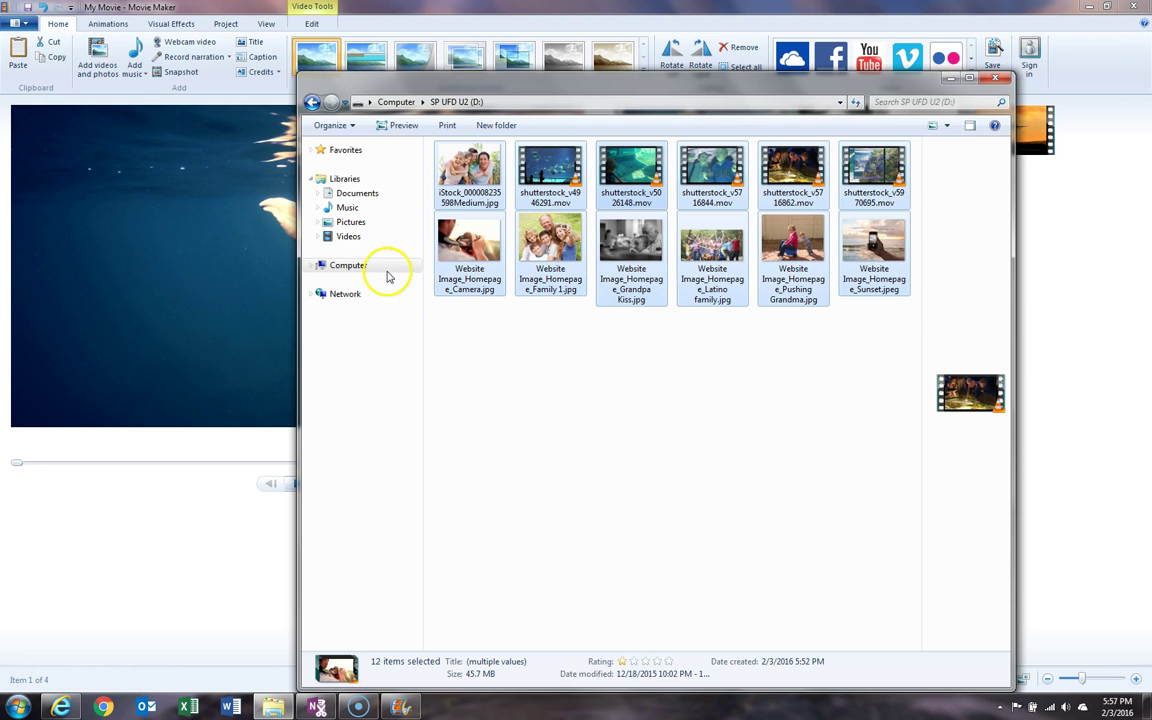
- Create a new folder named "Pictures for Home Movie" in the Videos library
click(342, 240)
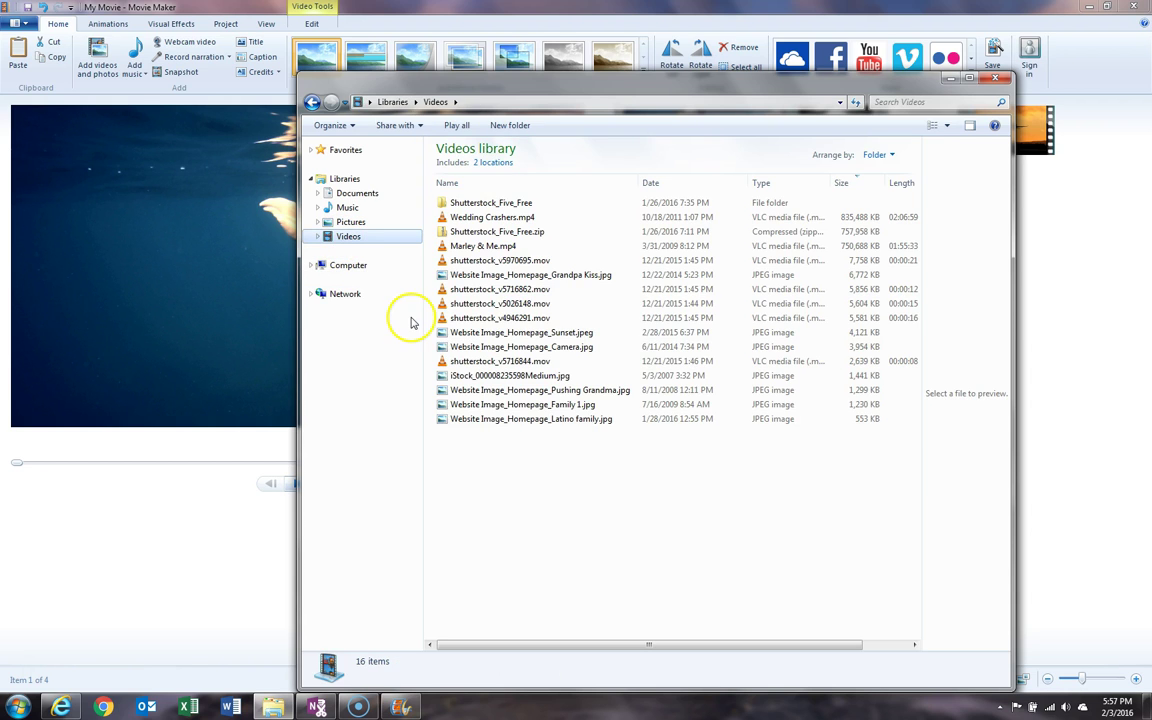
click(508, 126)
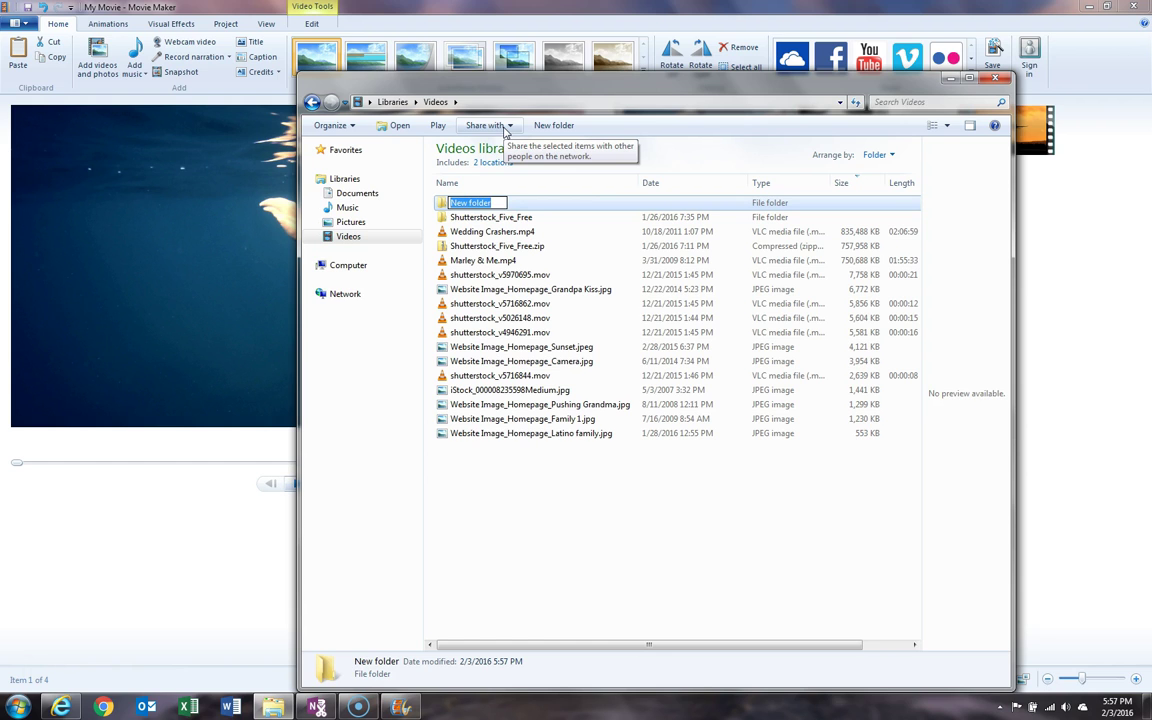
text(Pictures for Home Movie)
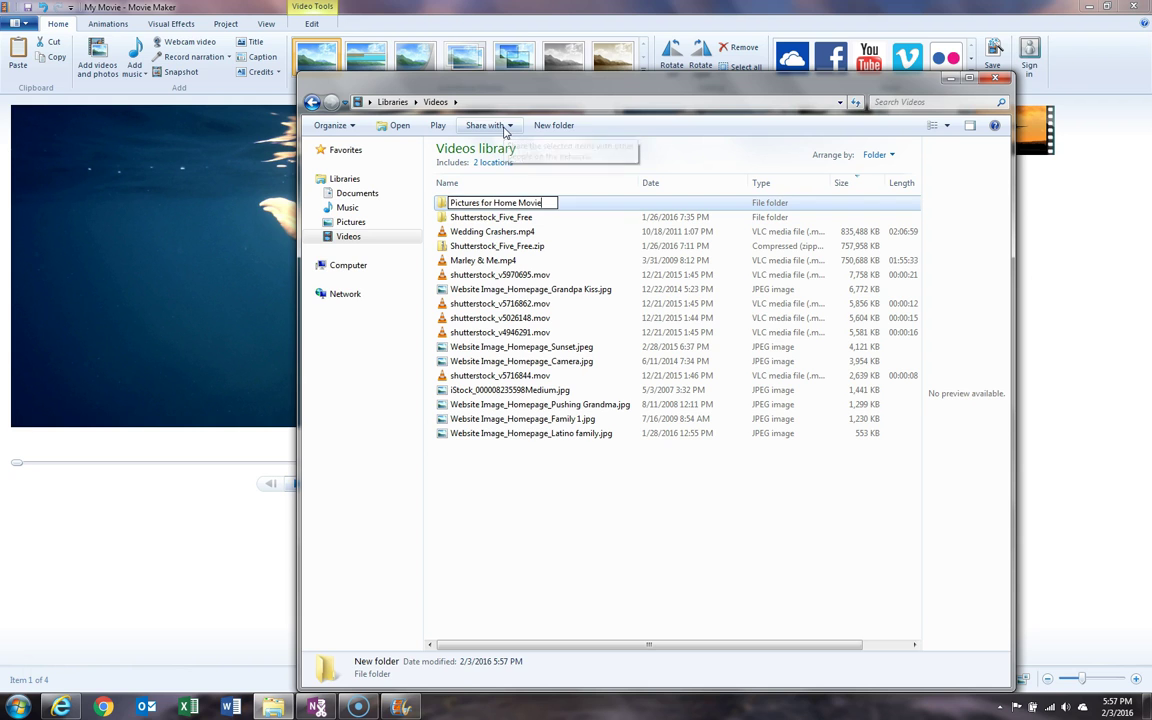
key(Return)
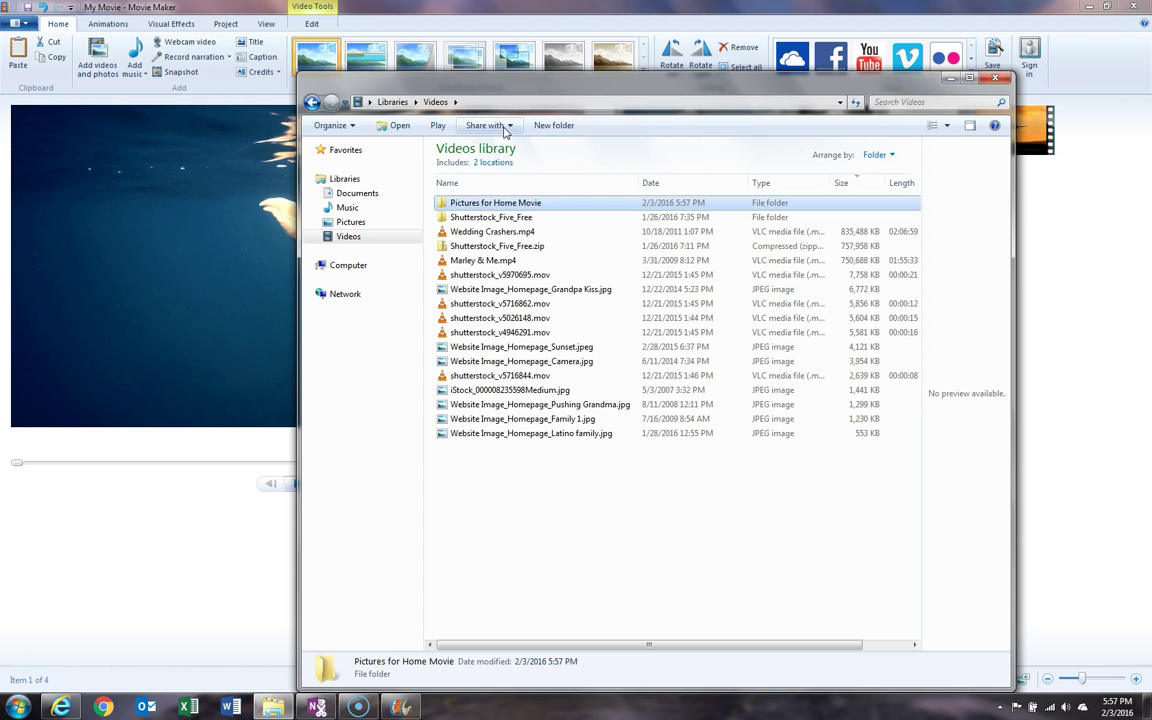
- Paste the copied files into the Pictures for Home Movie folder and close the Windows Explorer window
double_click(480, 205)
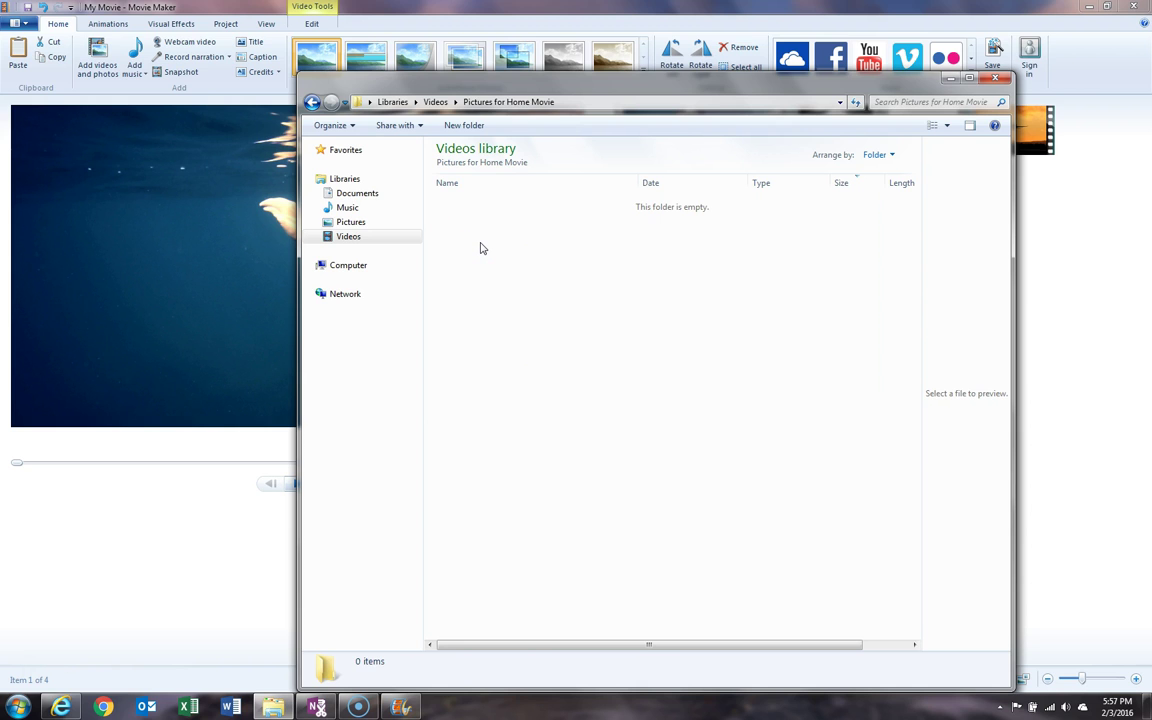
right_click(480, 248)
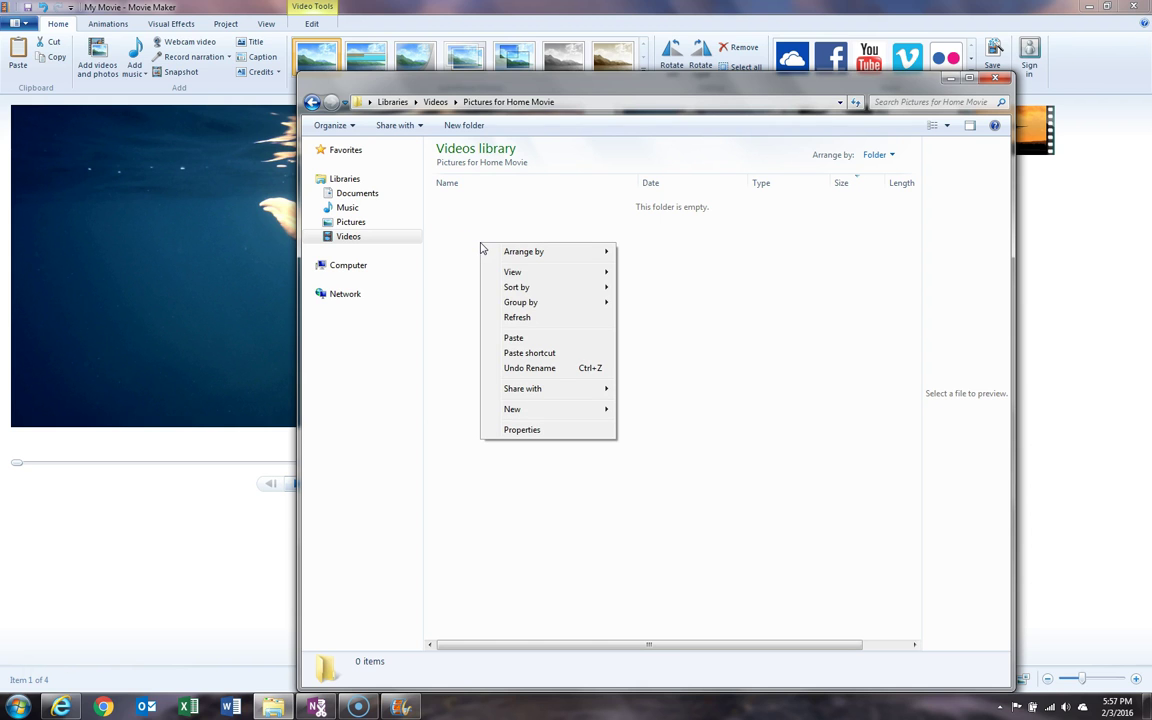
click(505, 340)
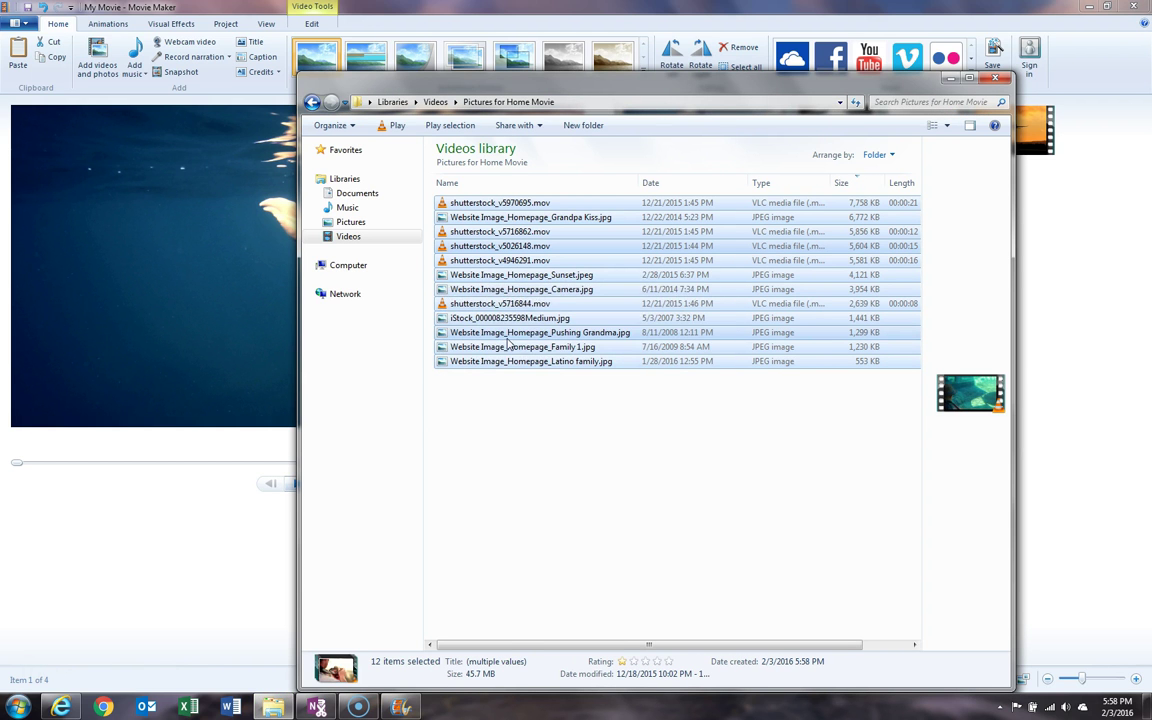
click(515, 397)
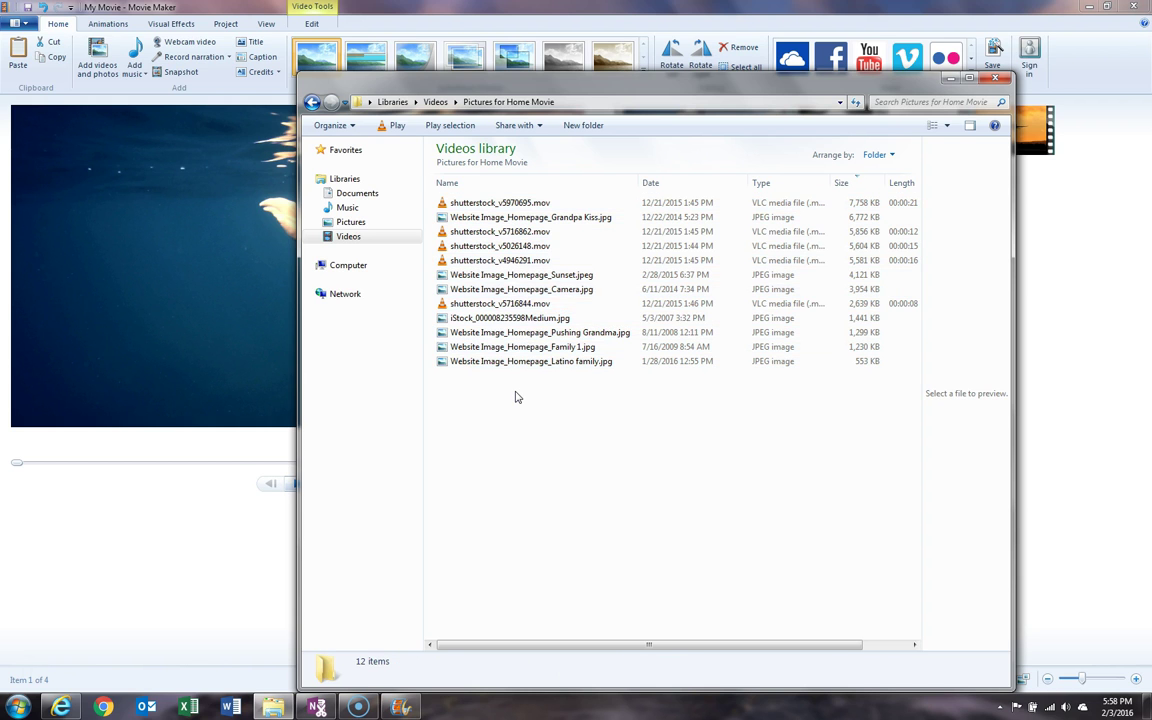
click(993, 79)
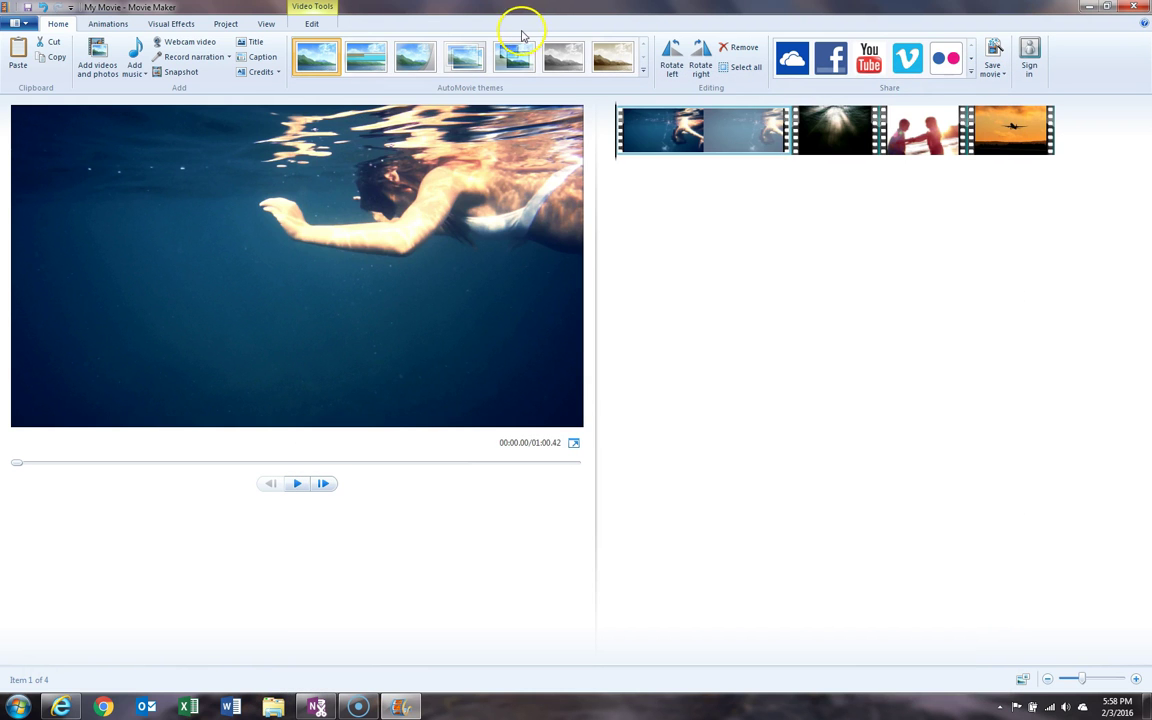
- Add all the videos and photos from the Pictures for Home Movie folder in the Videos library to the project
click(103, 64)
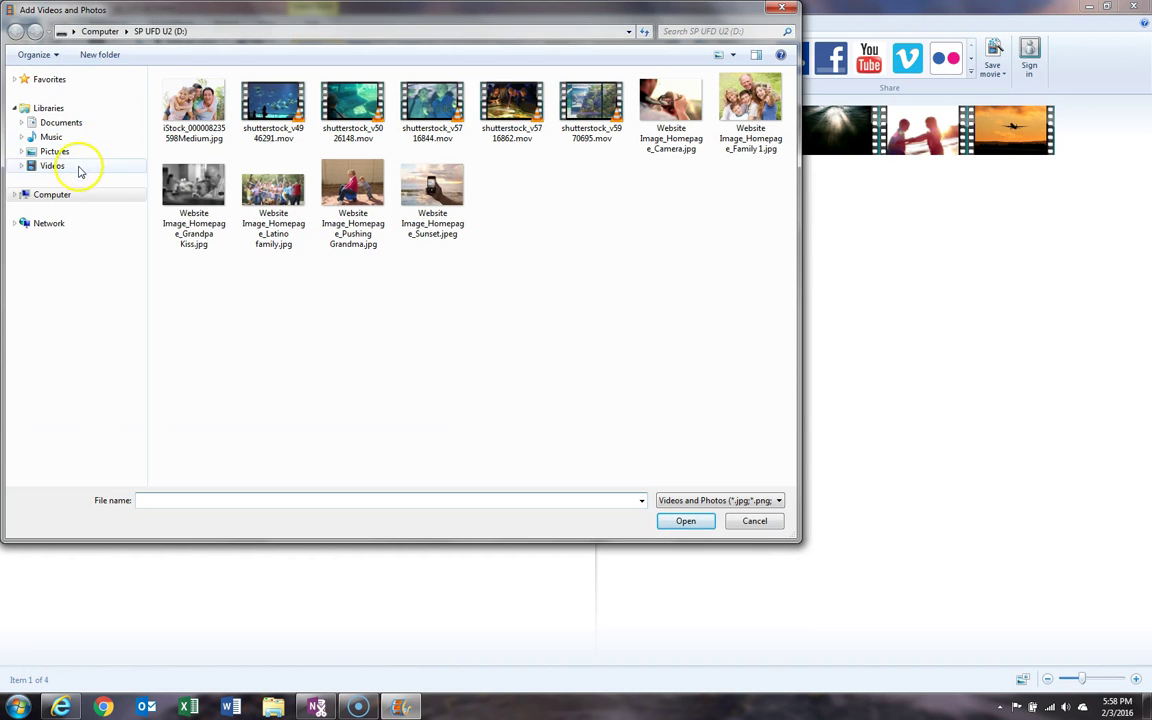
click(58, 166)
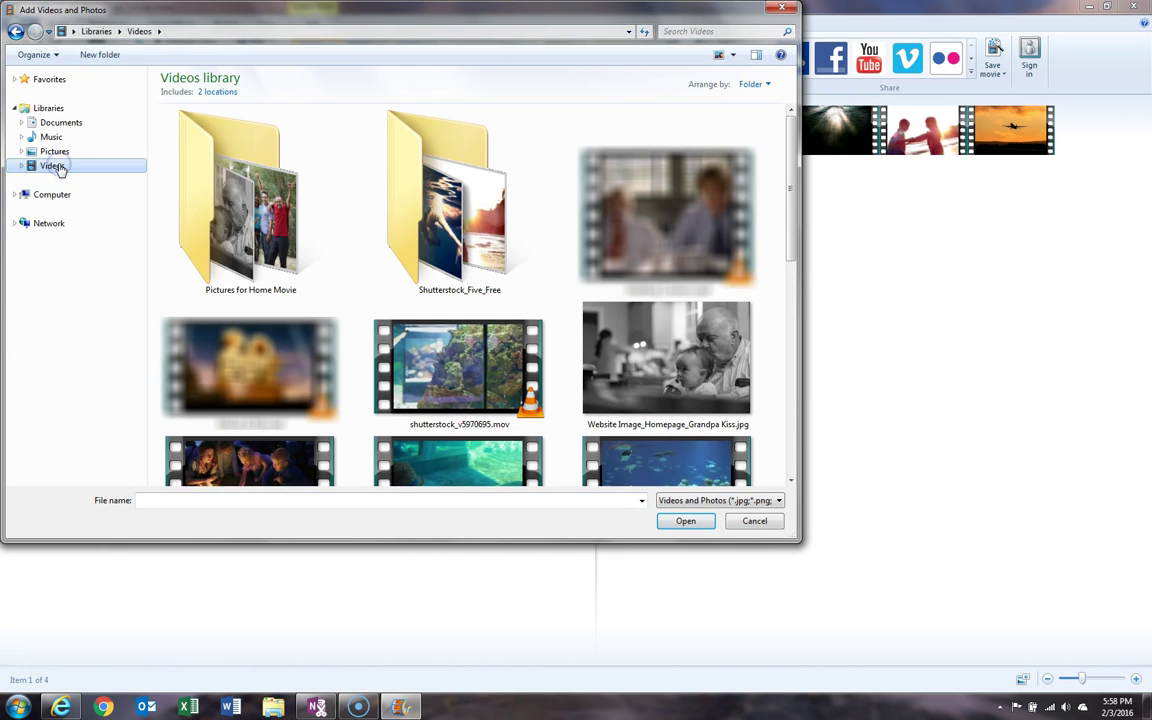
double_click(255, 228)
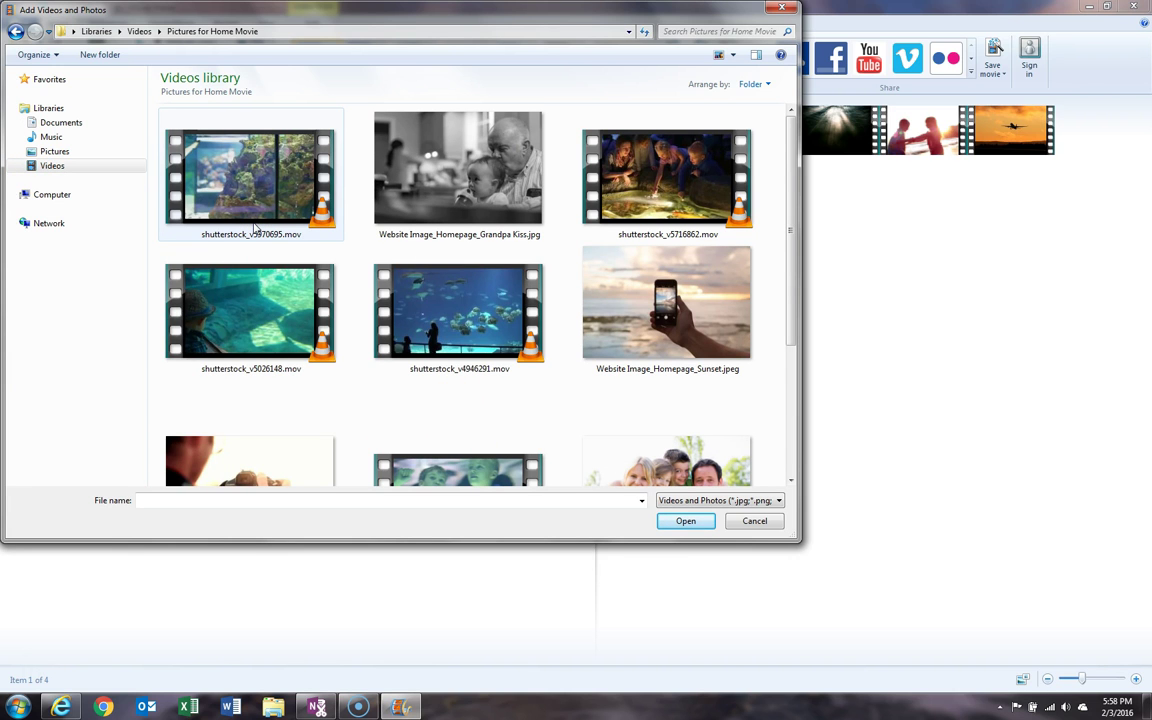
key(ctrl+a)
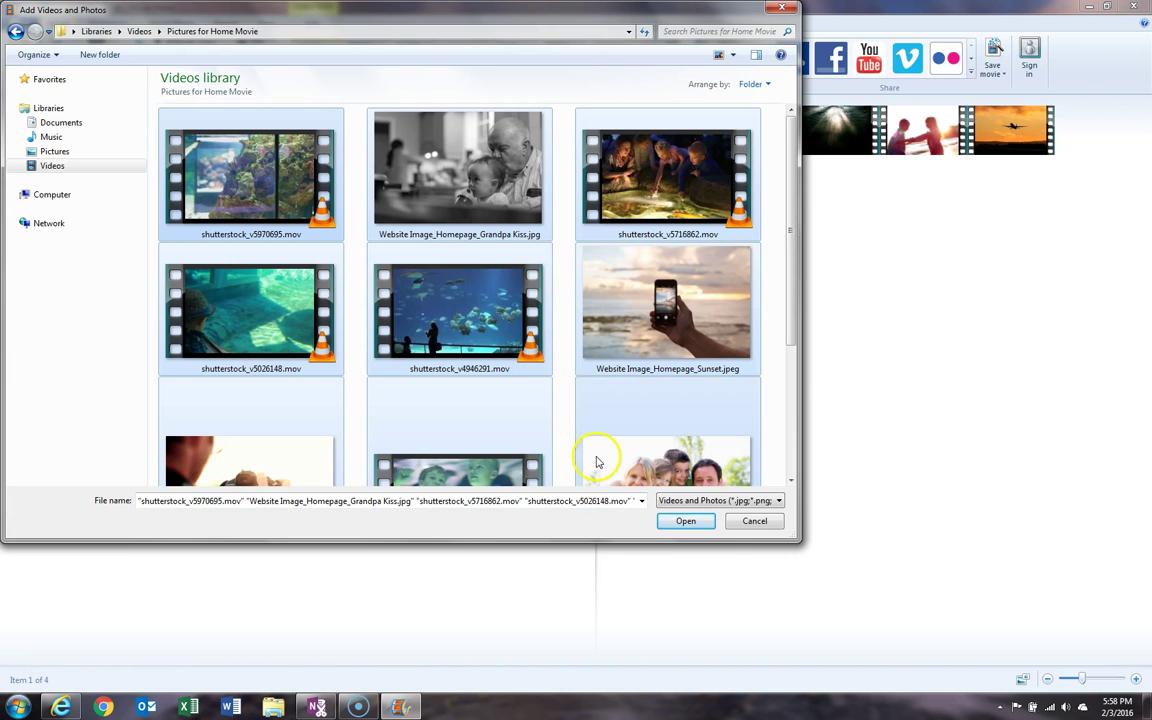
click(667, 527)
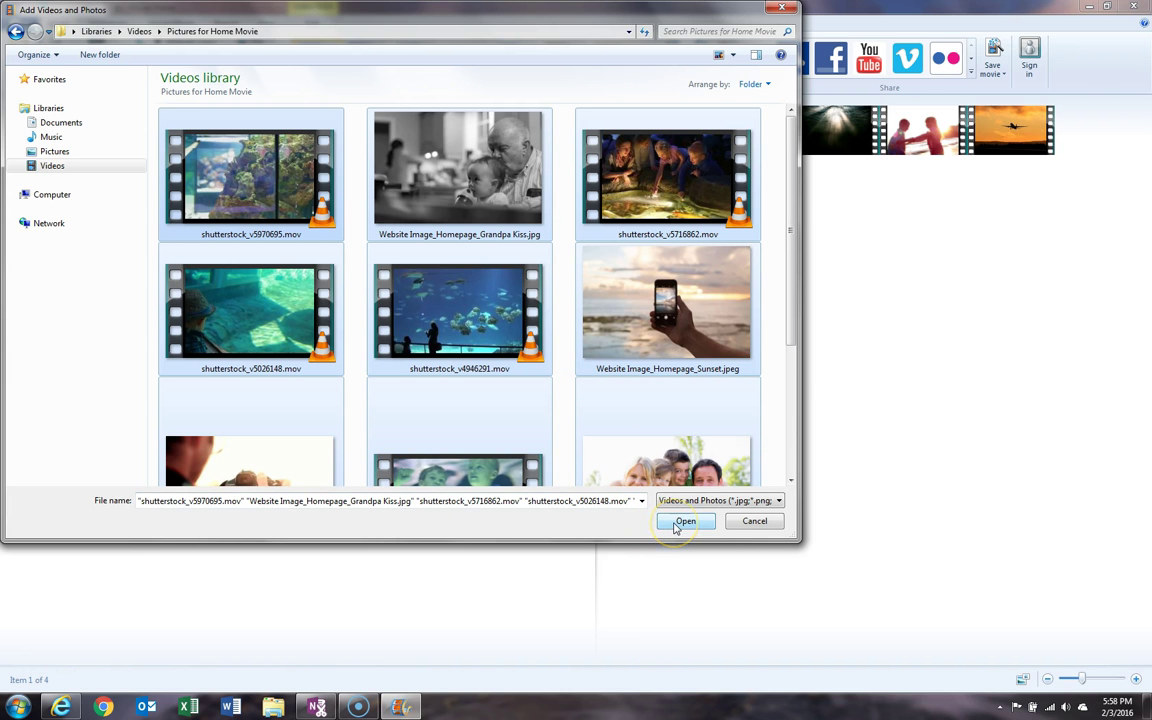
click(675, 526)
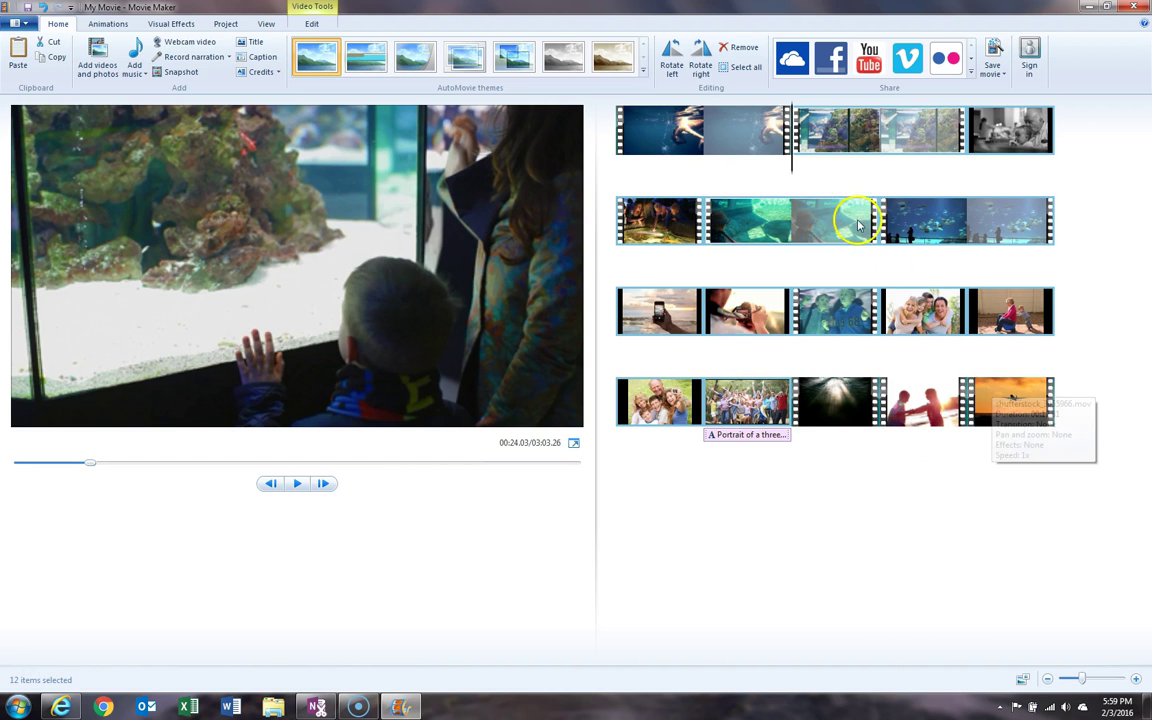
- Move the playhead back to the start of the movie in the storyboard
click(792, 164)
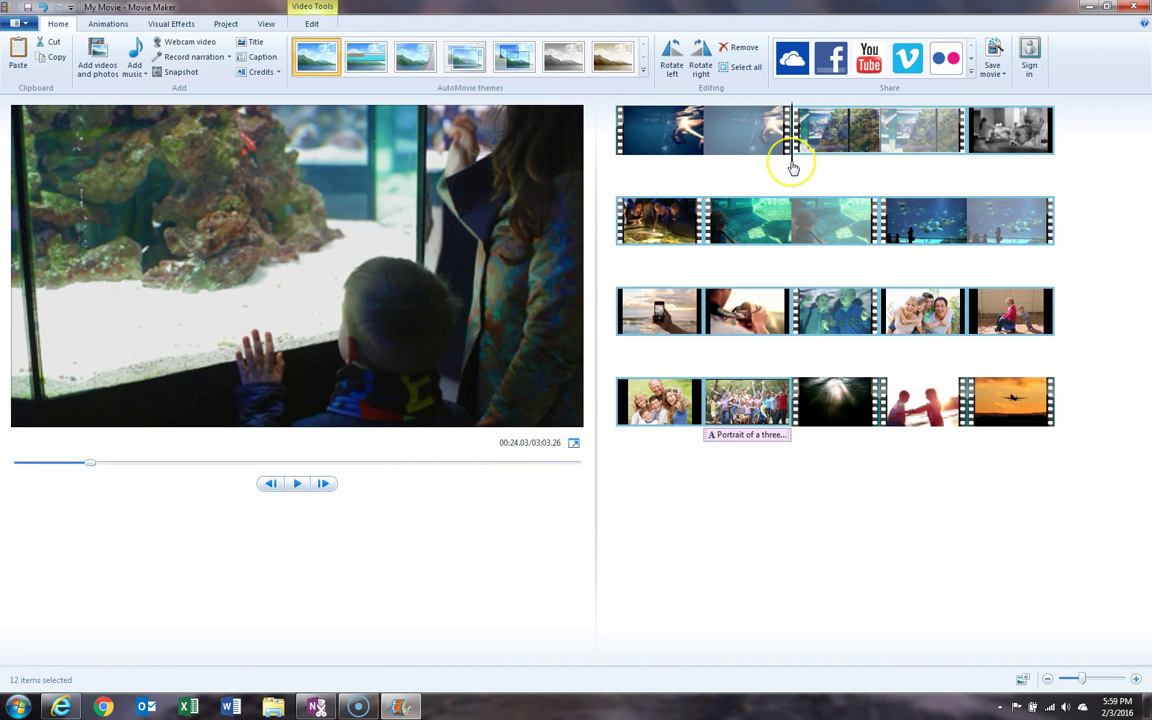
click(791, 163)
drag(791, 166, 594, 156)
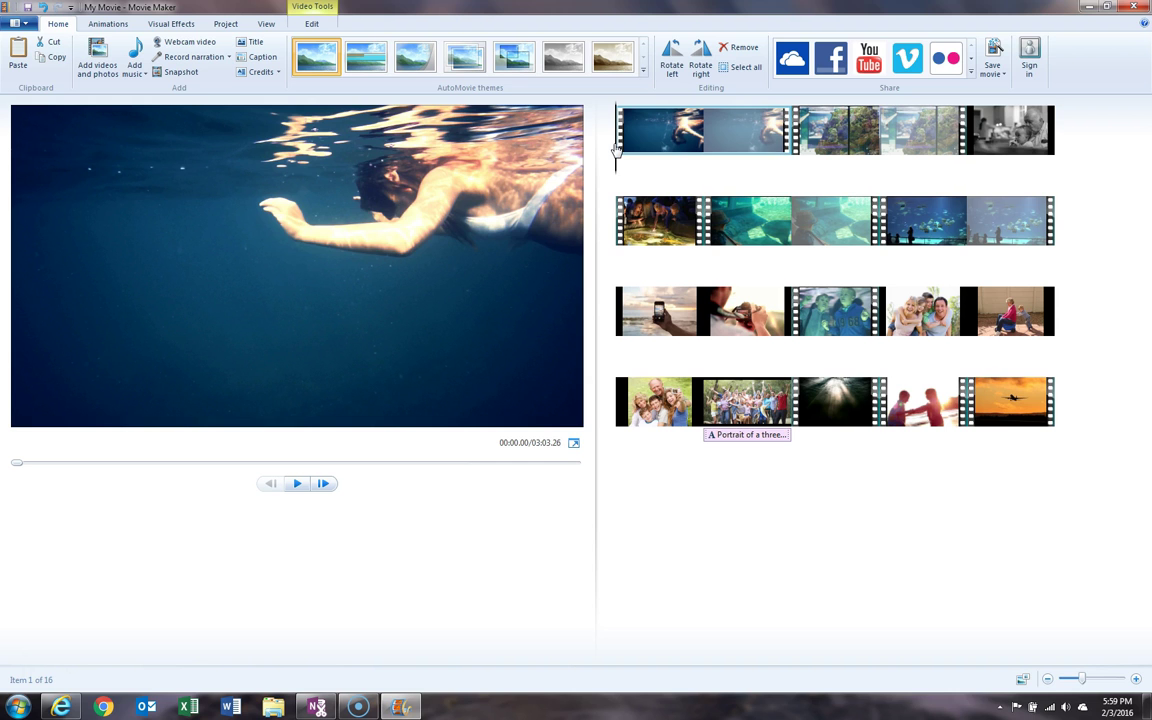
- Review the contents of the Pictures for Home Movie folder in Windows Explorer and return to Movie Maker
click(273, 705)
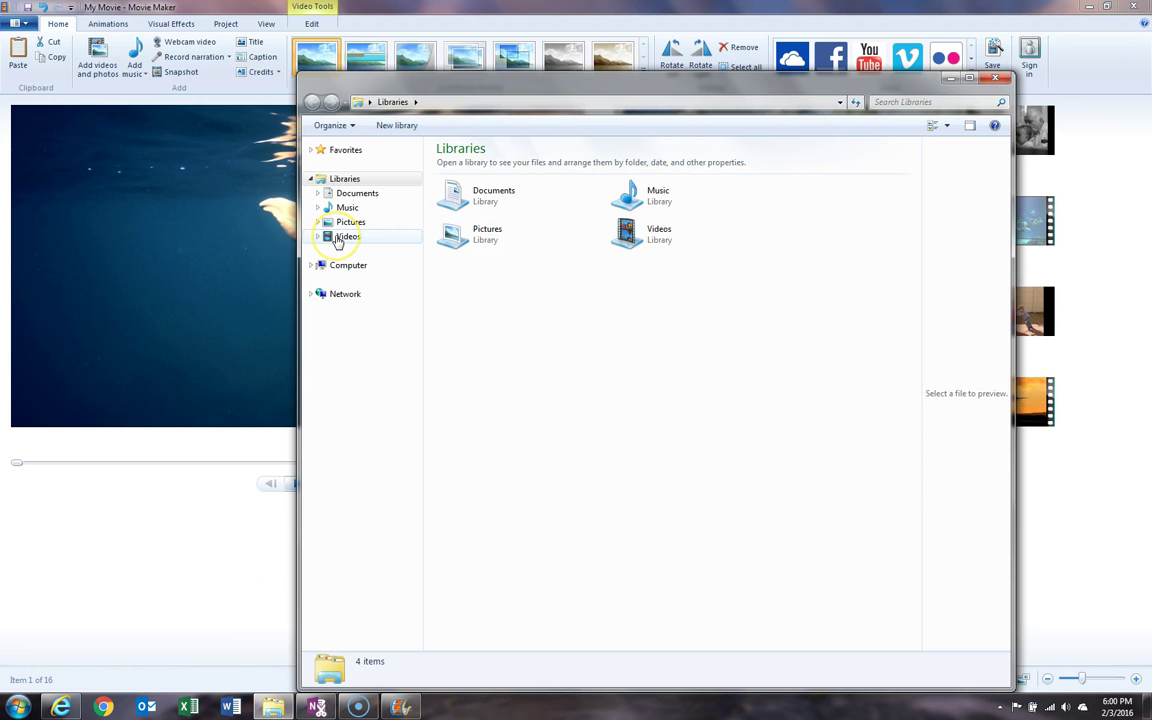
click(346, 237)
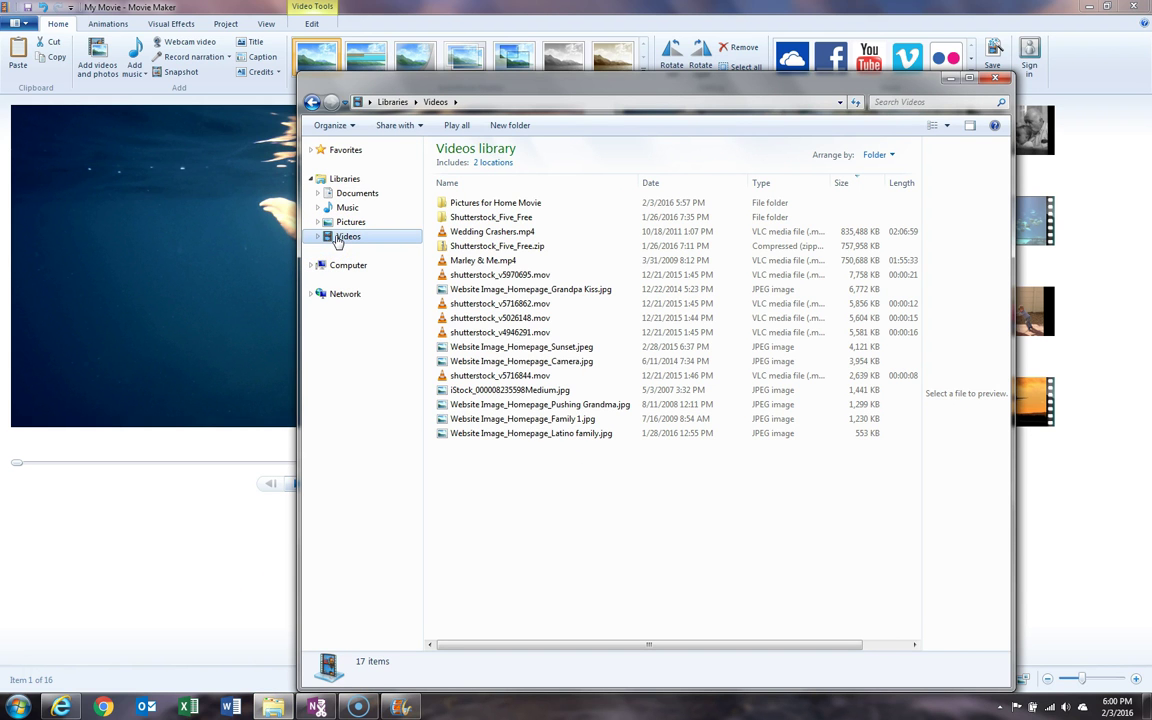
double_click(492, 205)
drag(460, 318, 465, 394)
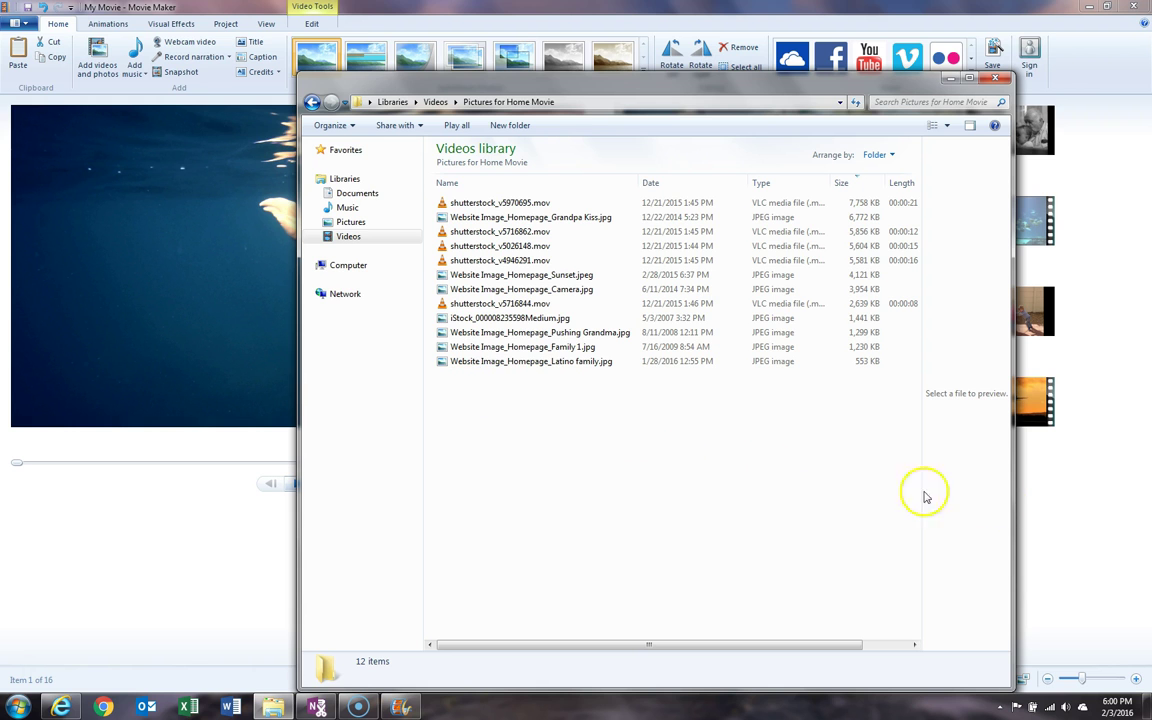
click(1062, 500)
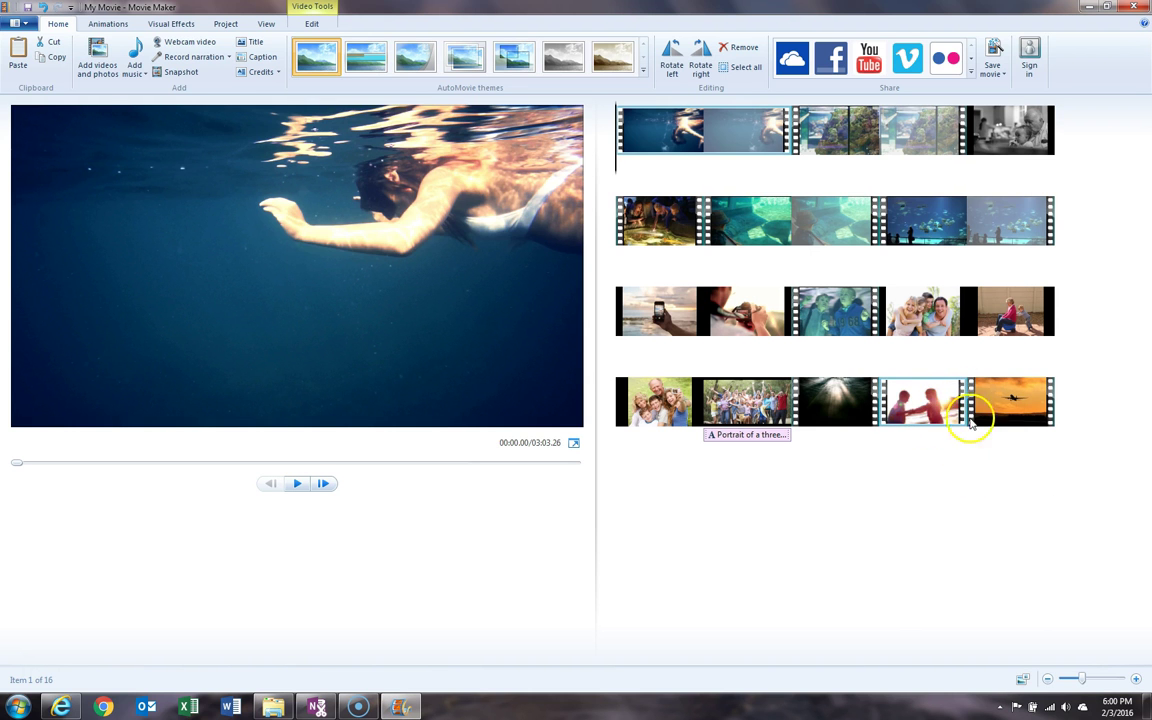
click(795, 459)
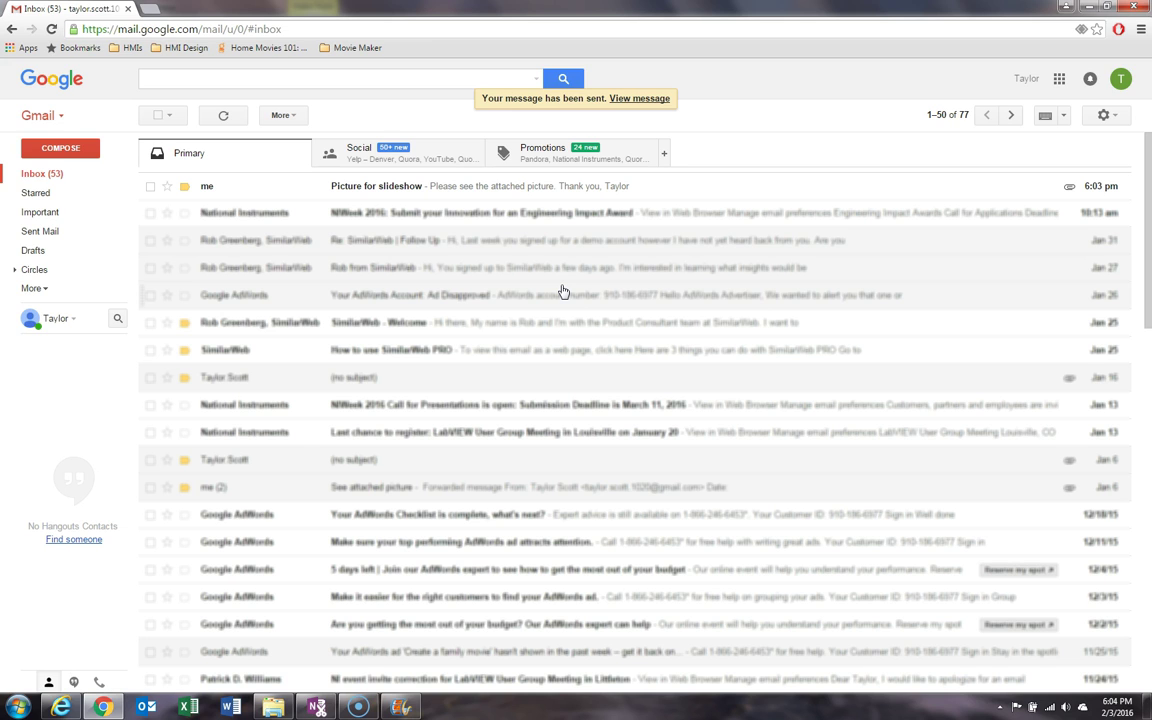
- Open the "Picture for slideshow" e-mail in Gmail and download its attachment Website Image_Homepage_Grandpa Kiss.jpg
click(511, 193)
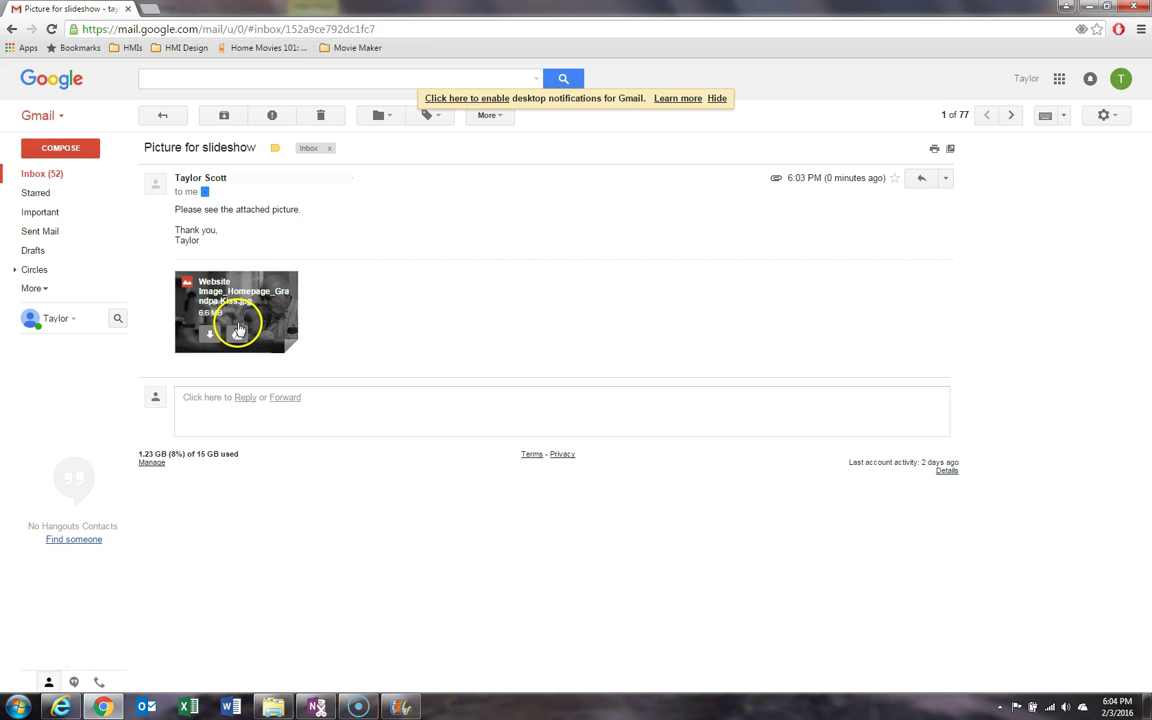
mouse_move(268, 302)
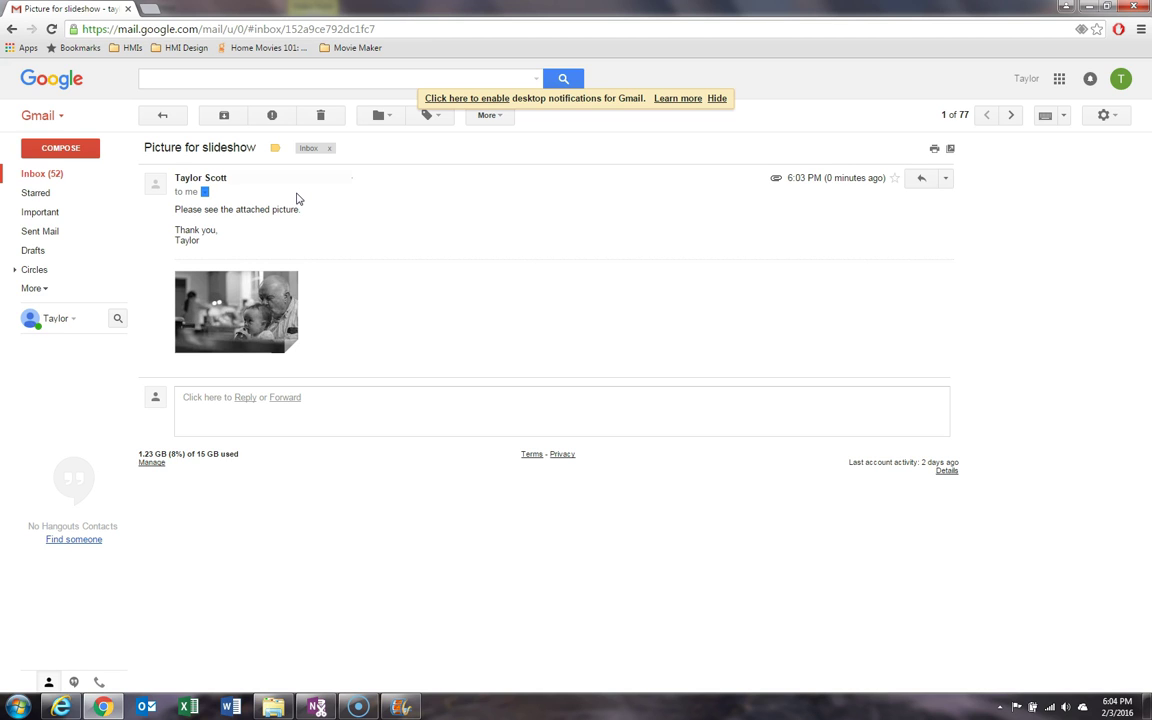
click(282, 238)
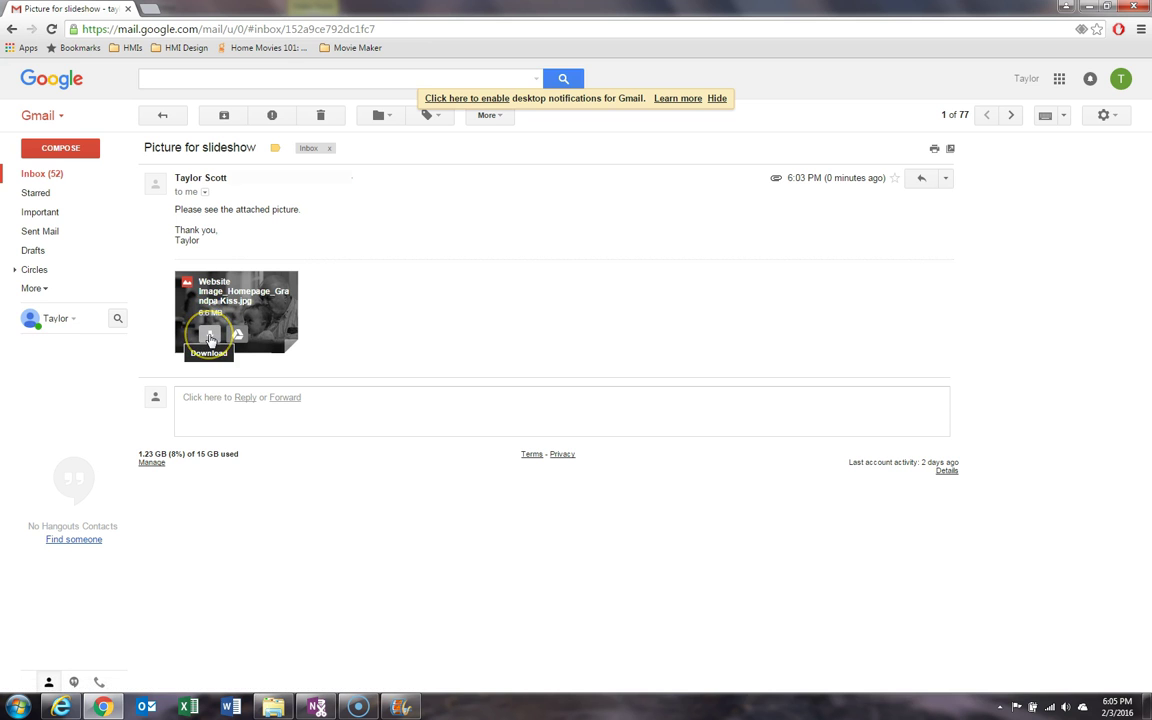
click(209, 338)
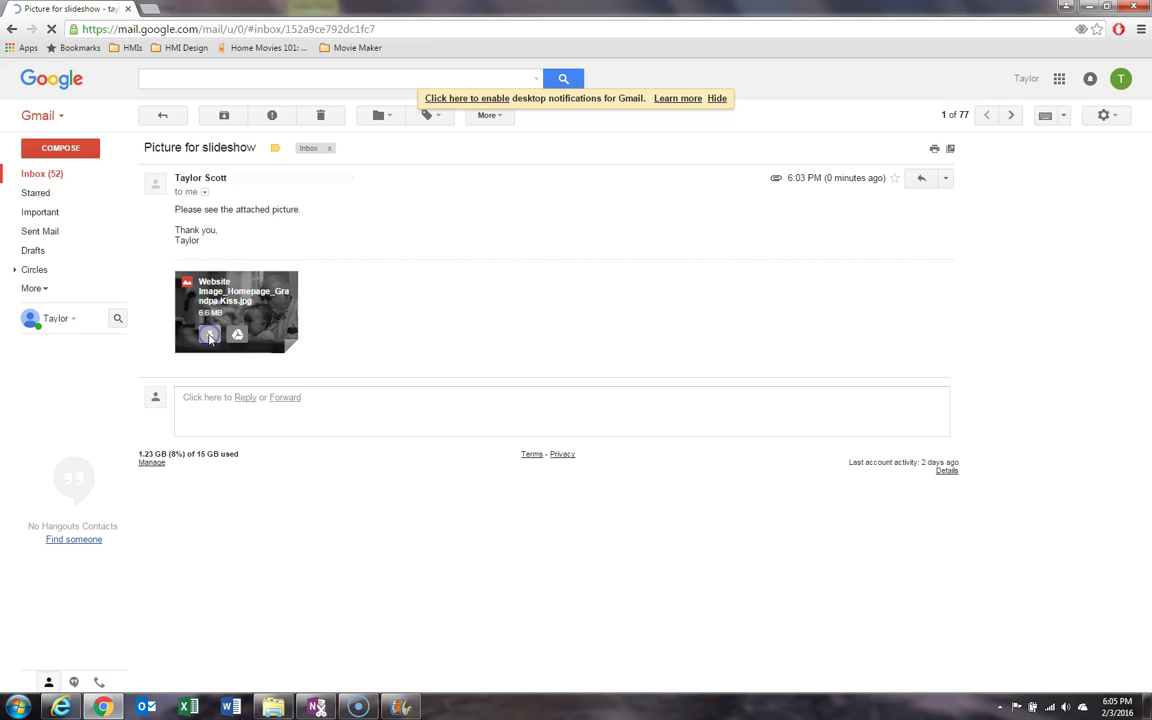
- Save the e-mail attachment as "Grandpa and child" in the Pictures for Home Movie folder of the Videos library
click(372, 313)
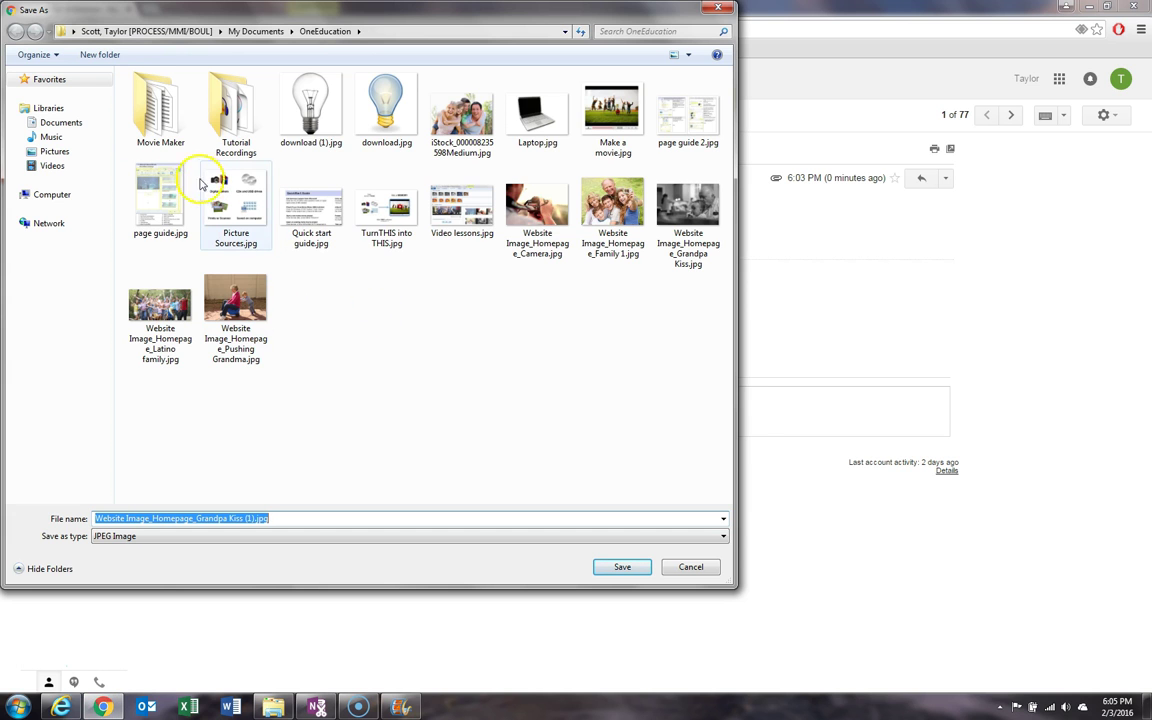
click(68, 166)
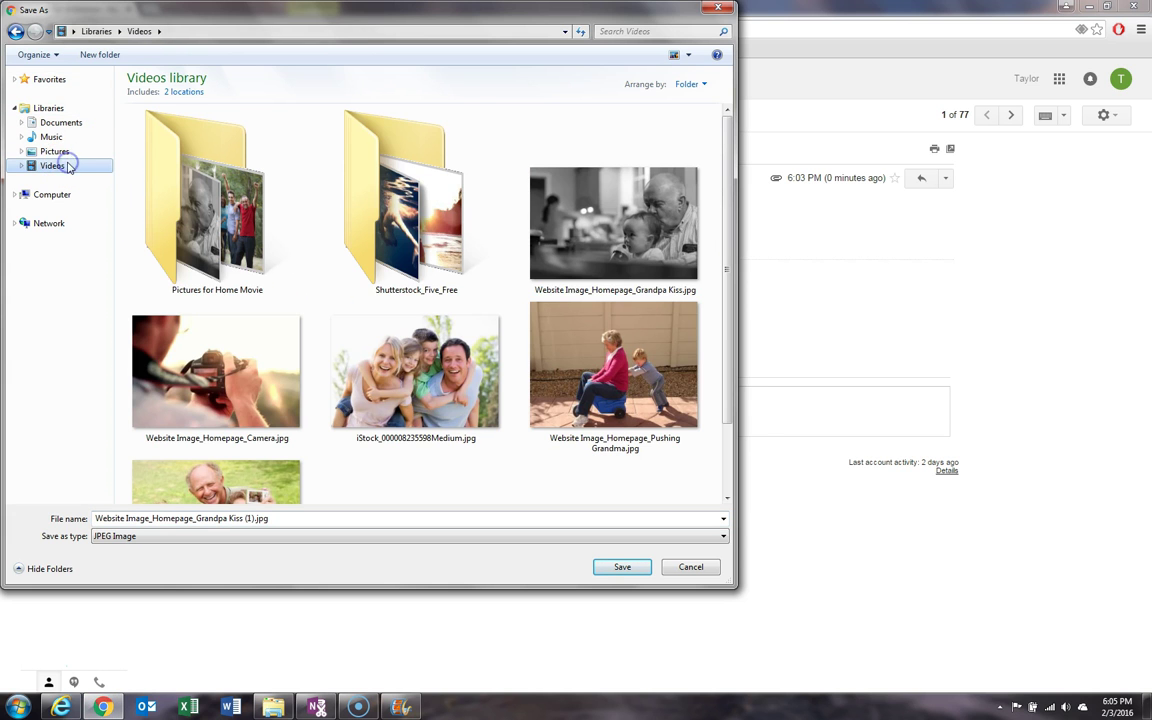
double_click(176, 212)
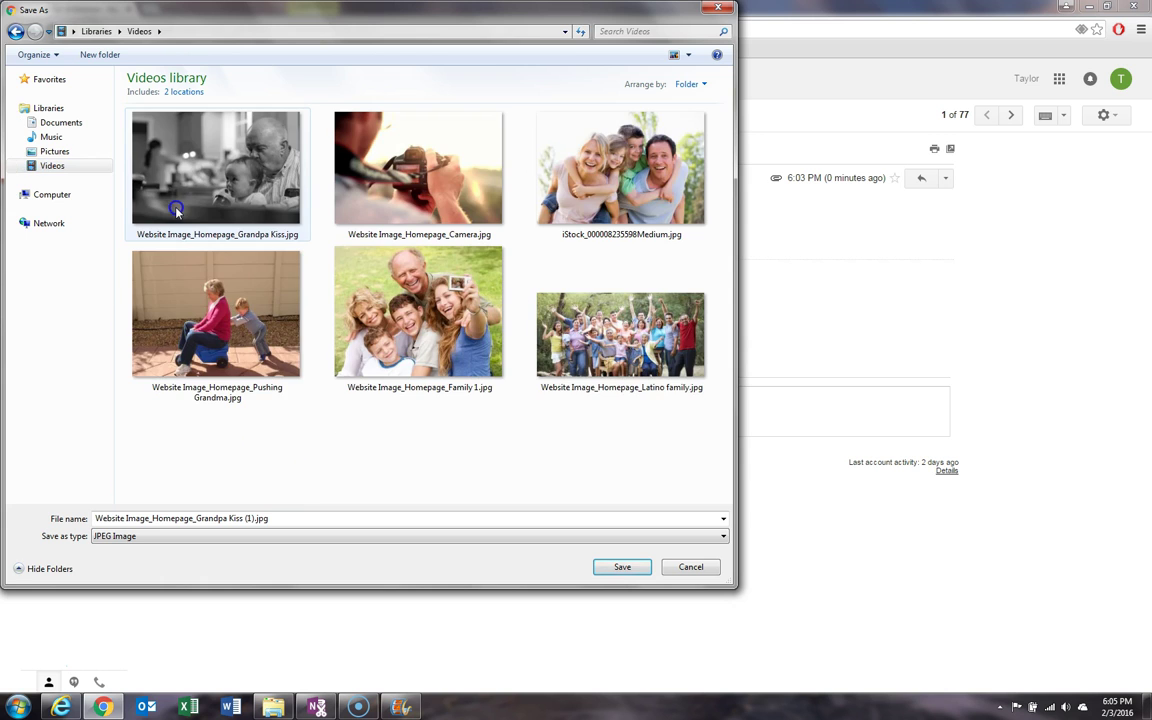
click(617, 567)
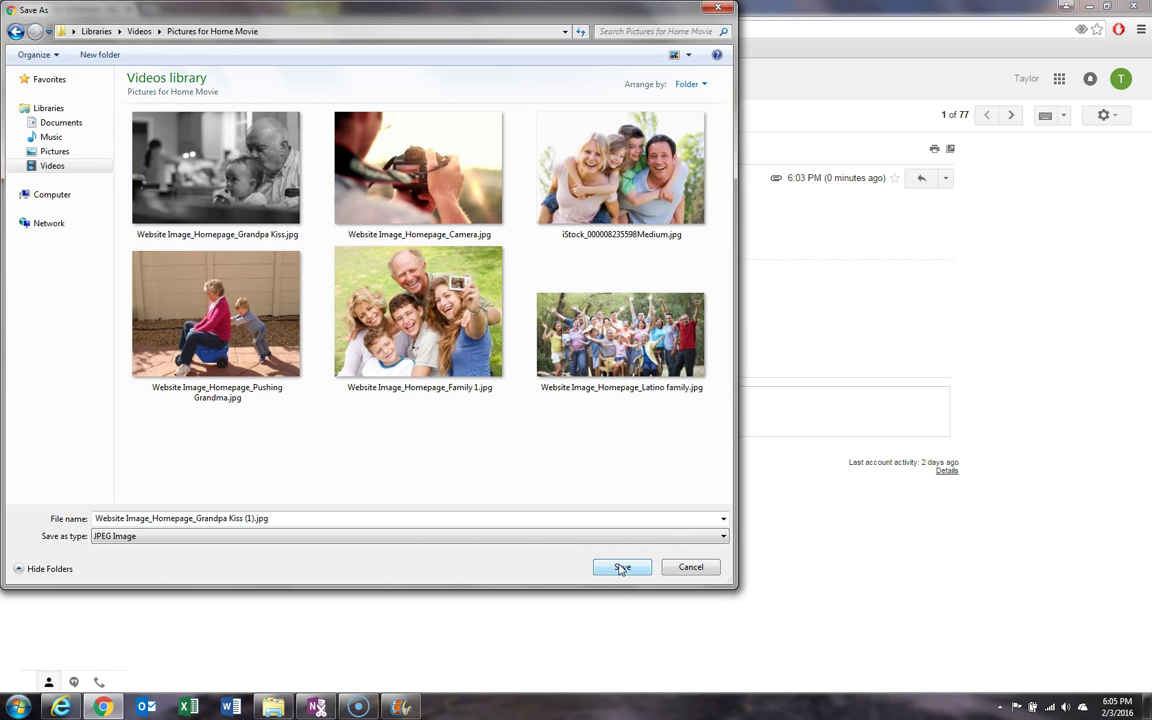
click(200, 517)
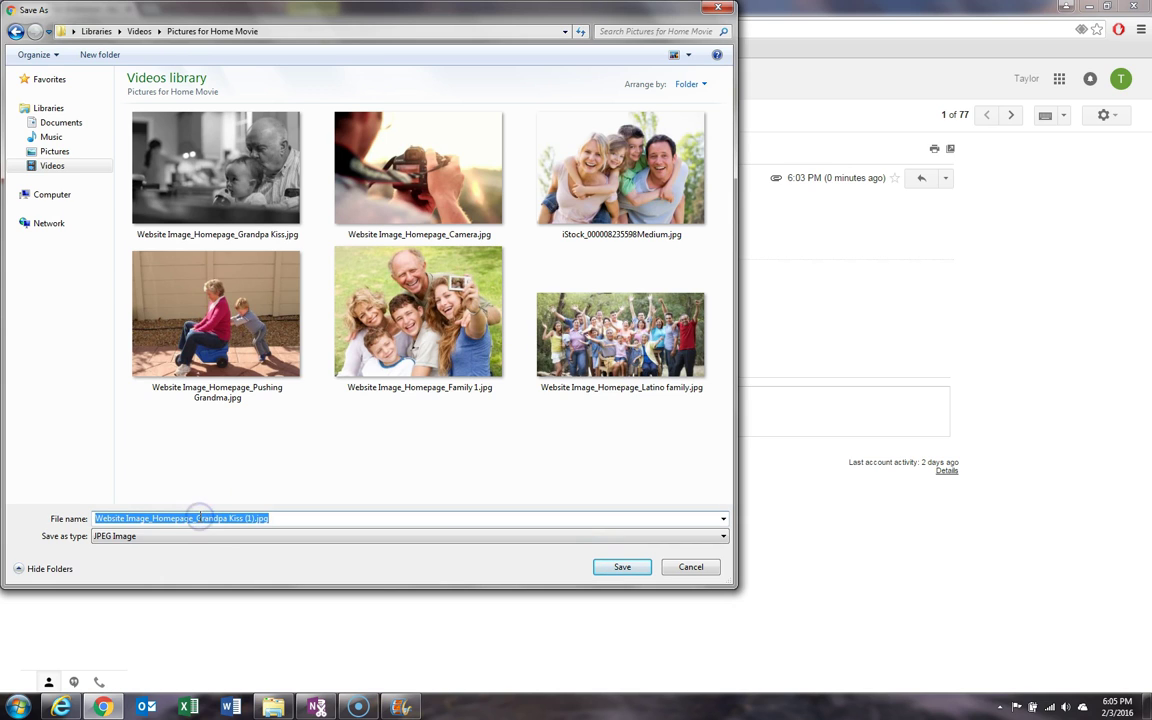
text(Grandpa and child)
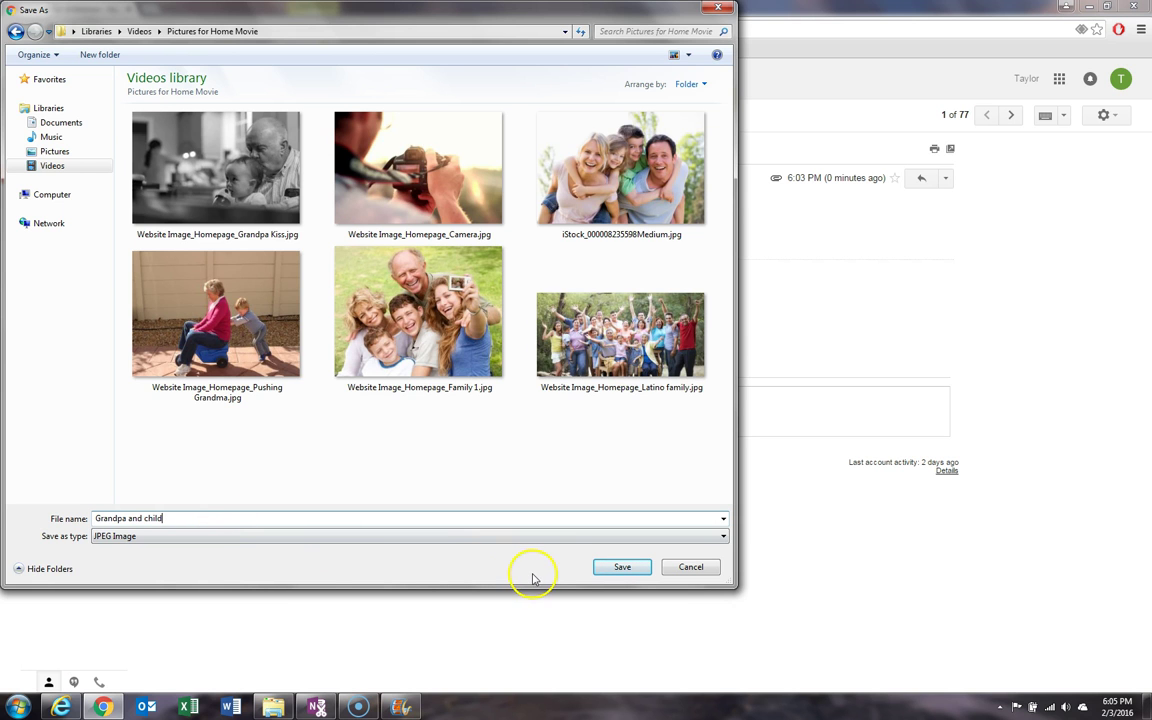
click(621, 567)
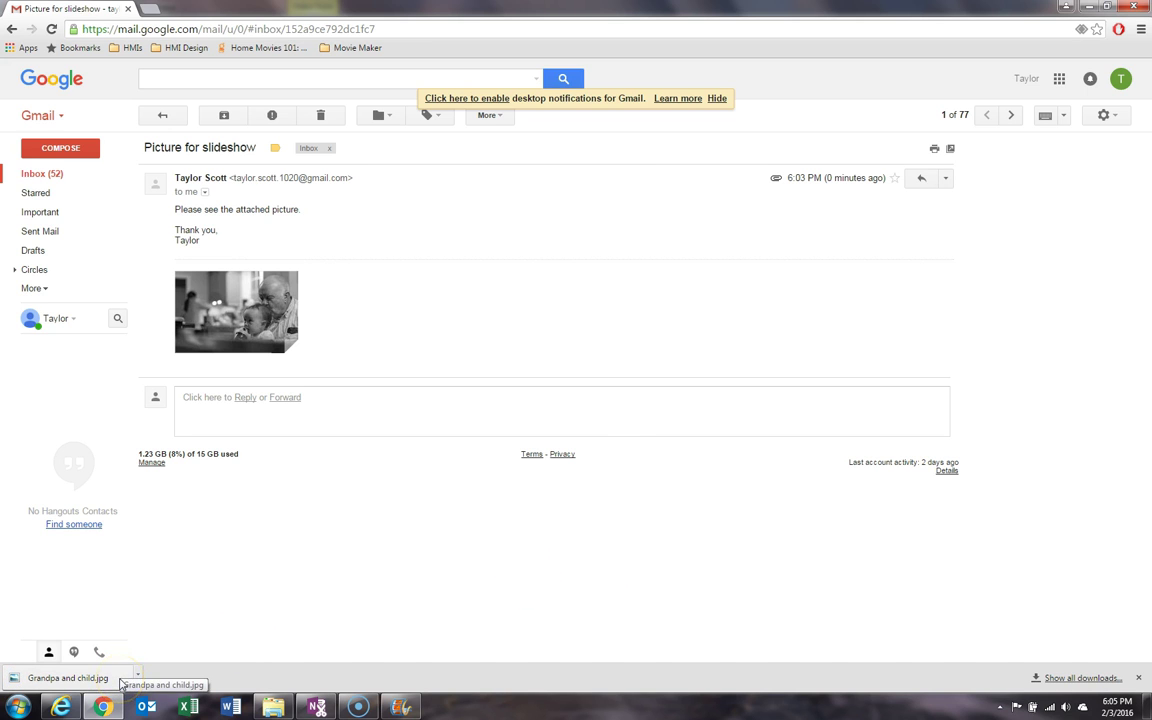
- Switch to Movie Maker and place the playhead at the very start of the movie
click(403, 708)
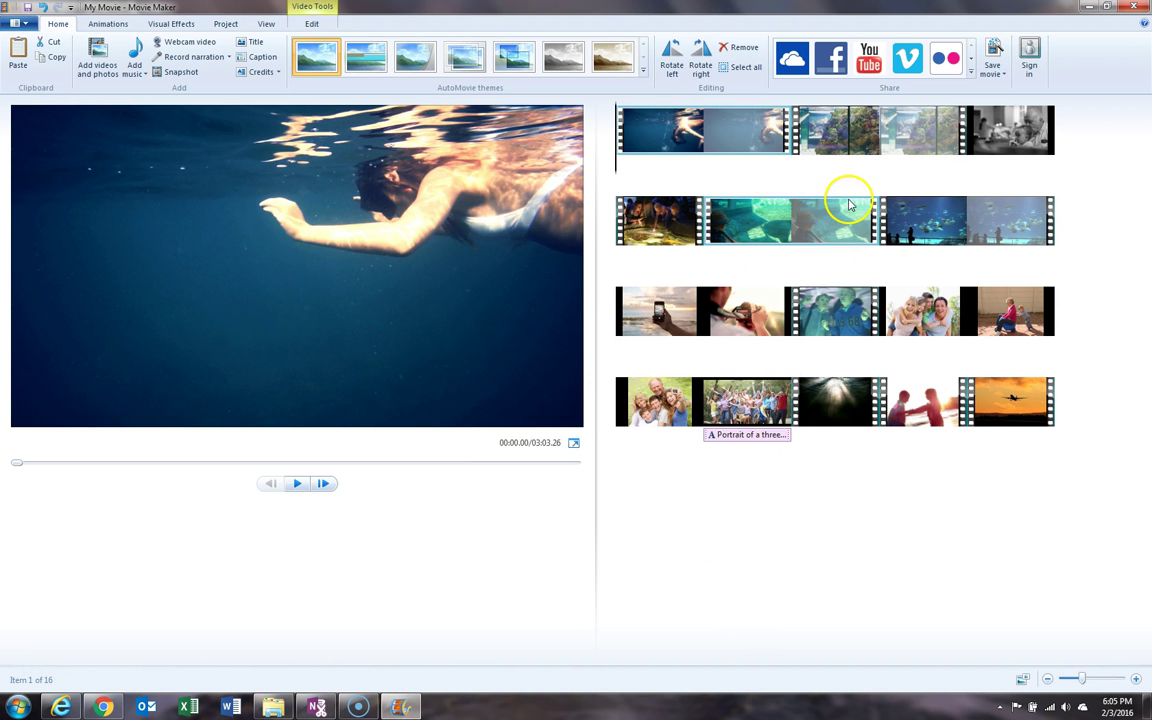
click(720, 174)
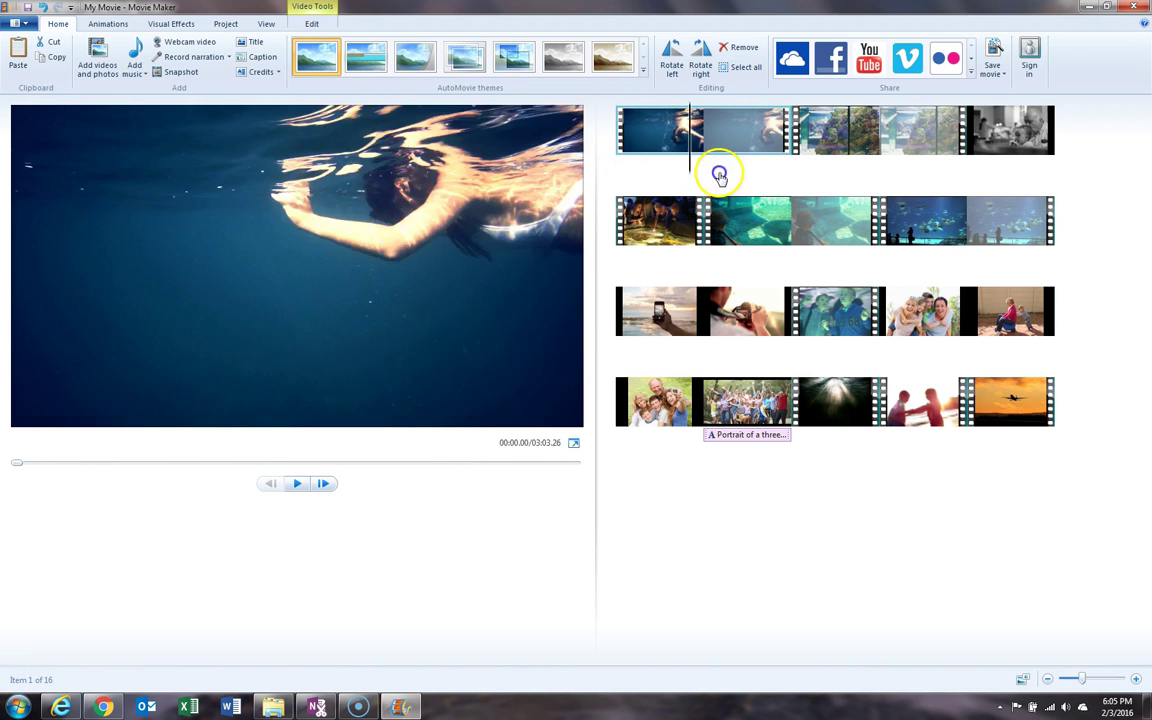
click(621, 170)
click(616, 168)
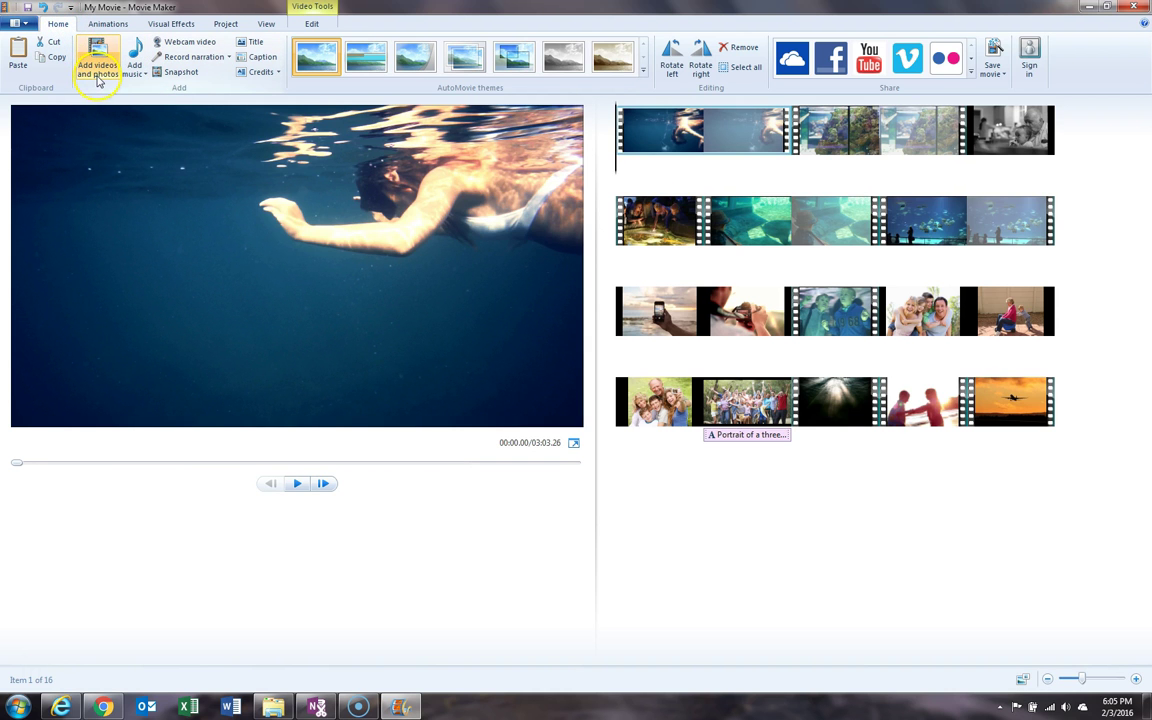
- Add the photo Grandpa and child.jpg from the Pictures for Home Movie folder in the Videos library to the project
click(98, 82)
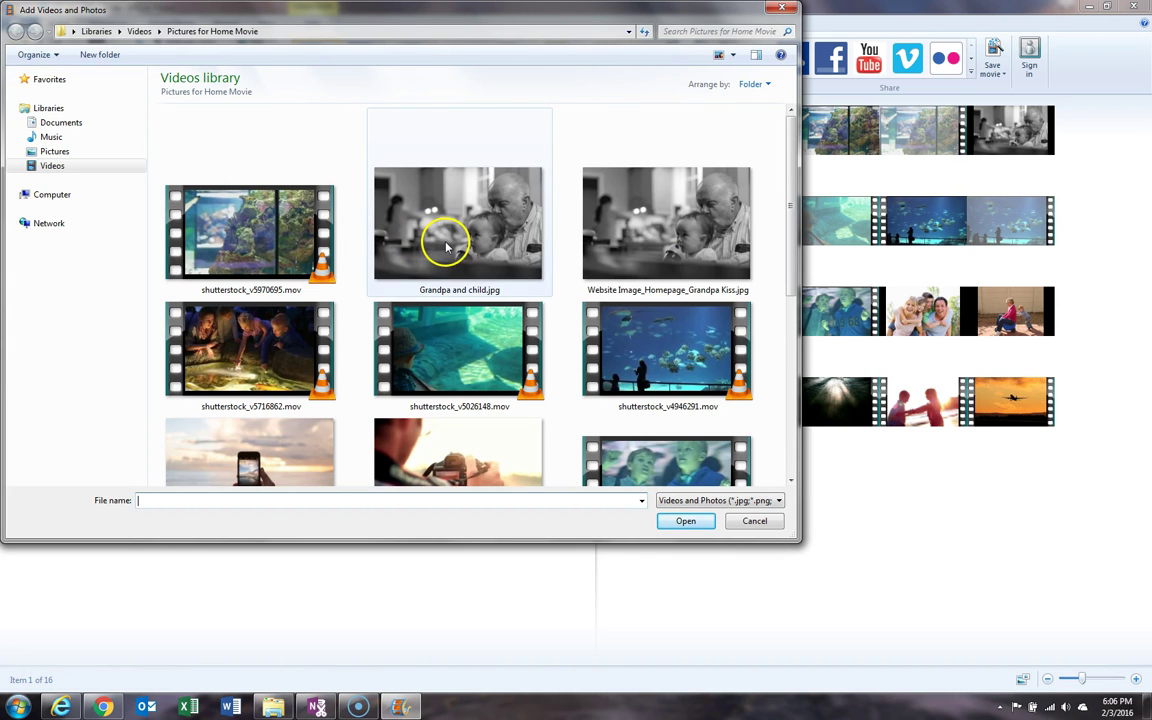
click(50, 136)
click(54, 167)
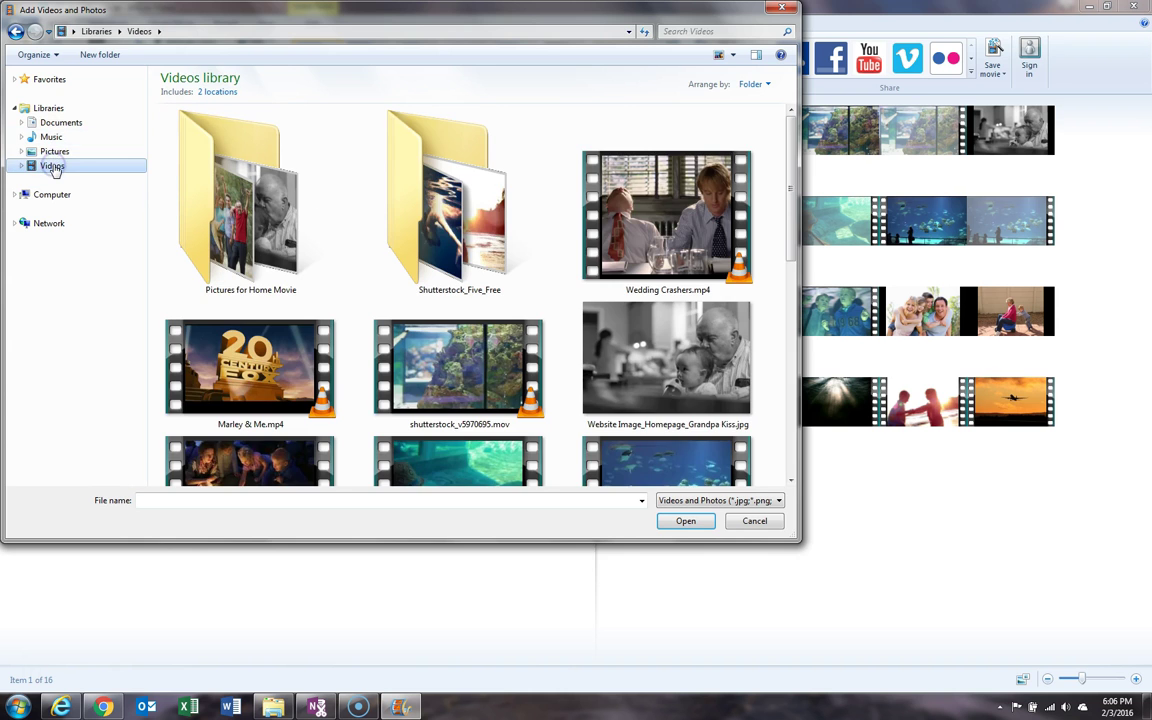
double_click(193, 210)
click(460, 198)
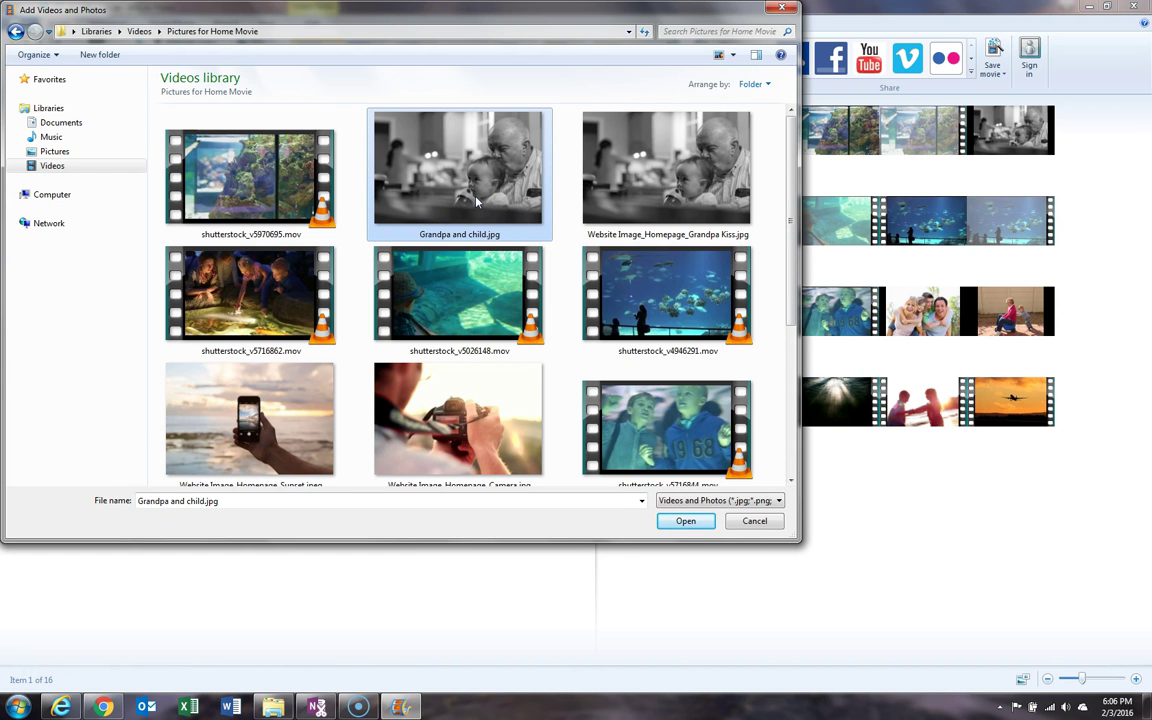
click(684, 521)
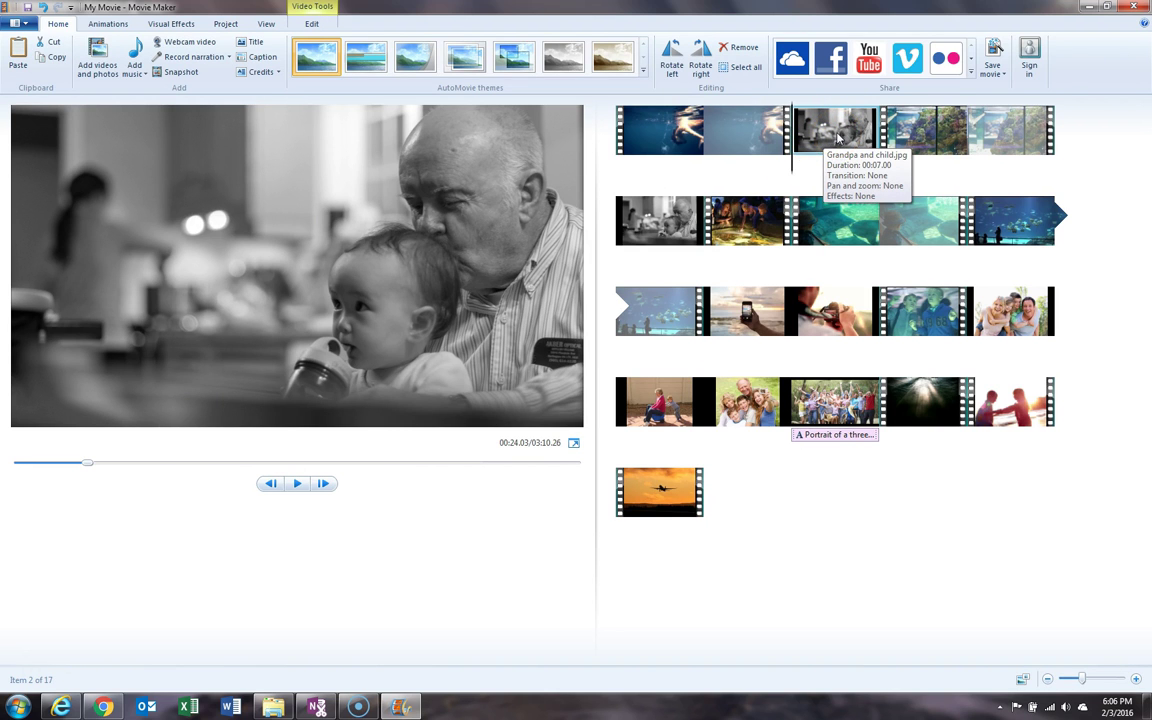
- Move the Grandpa and child photo ahead of the underwater swimmer clip so it comes first in the storyboard
drag(838, 137, 617, 141)
click(650, 130)
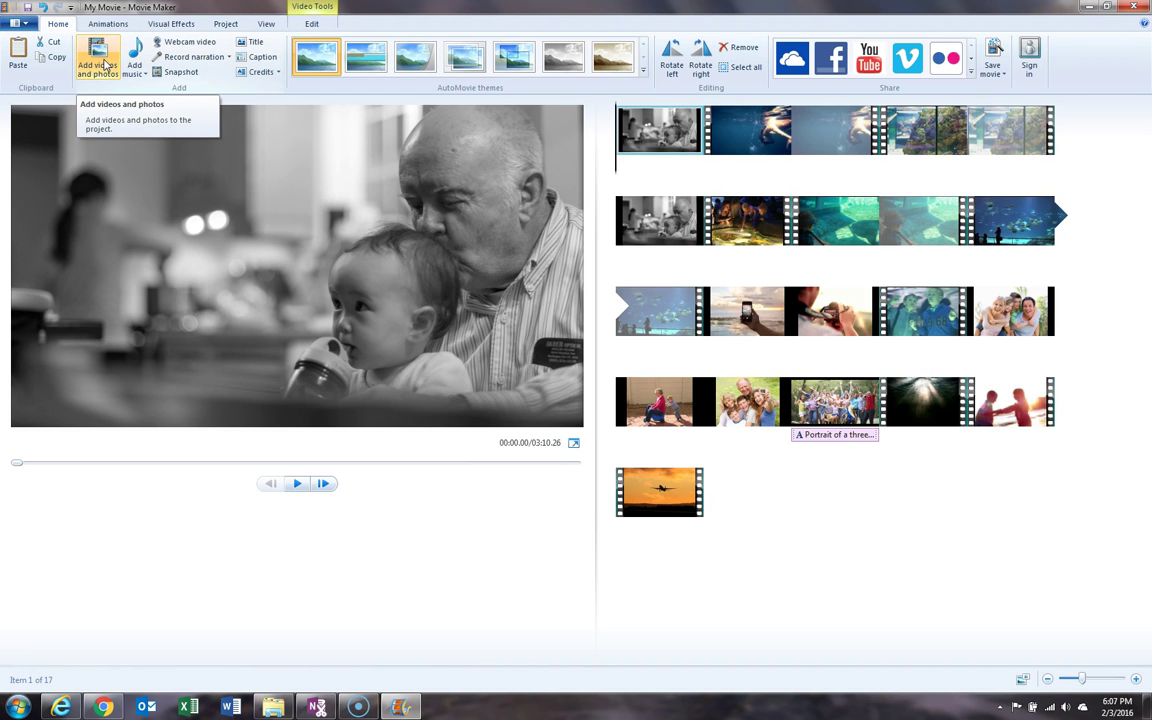
click(380, 577)
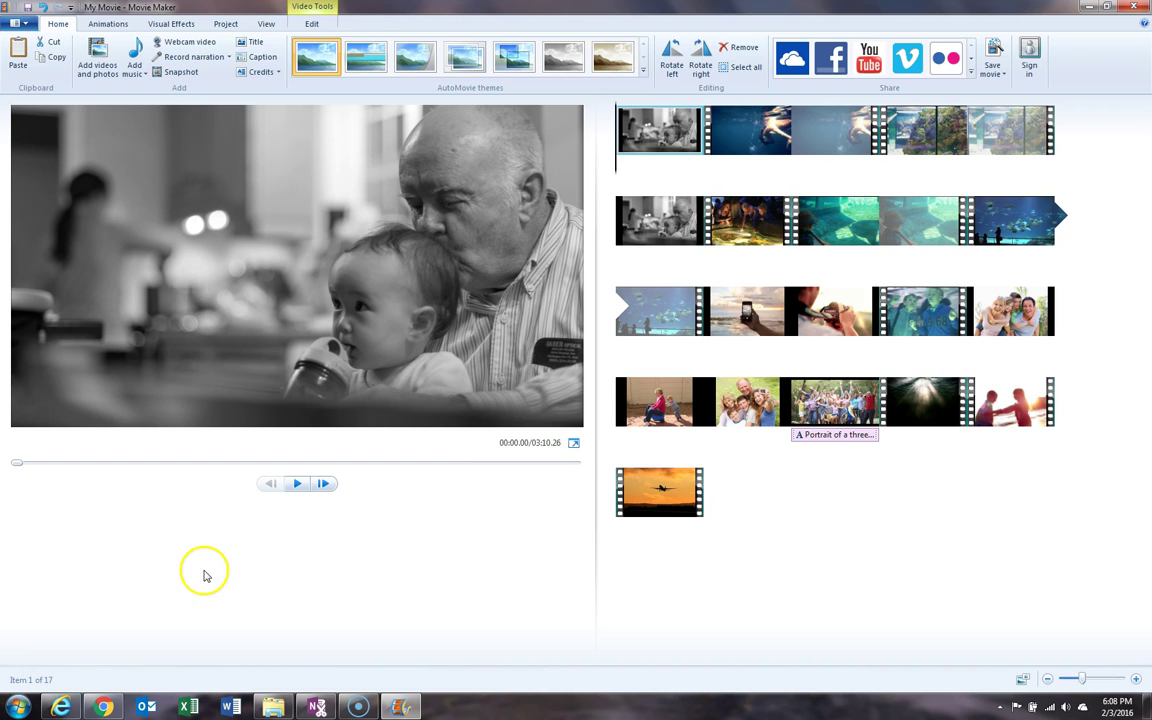
- Switch to Chrome, open the Facebook profile picture and download it as "My brother and I" into the Pictures for Home Movie folder
click(108, 711)
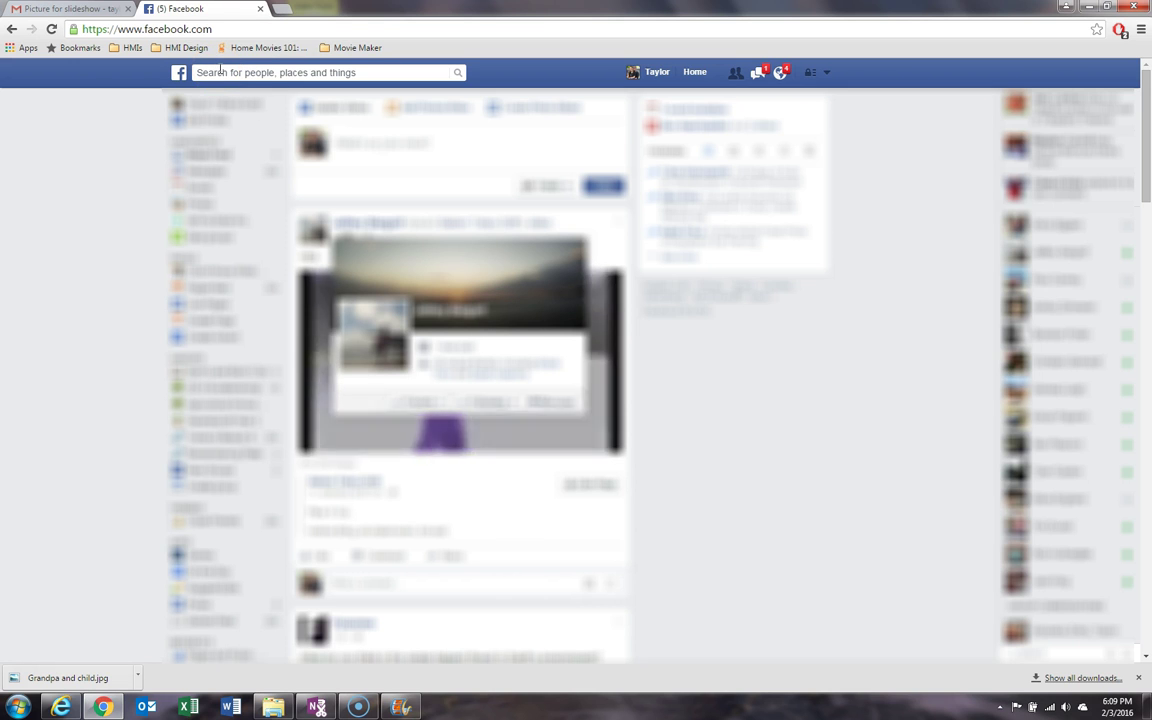
click(223, 103)
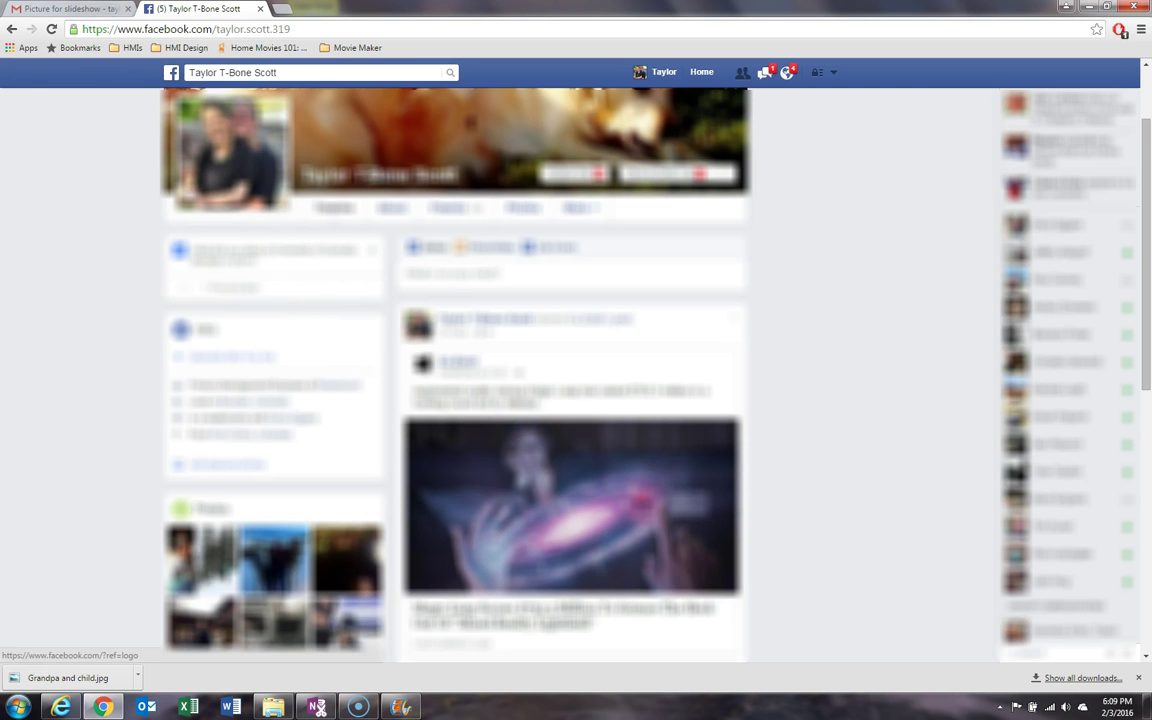
click(251, 153)
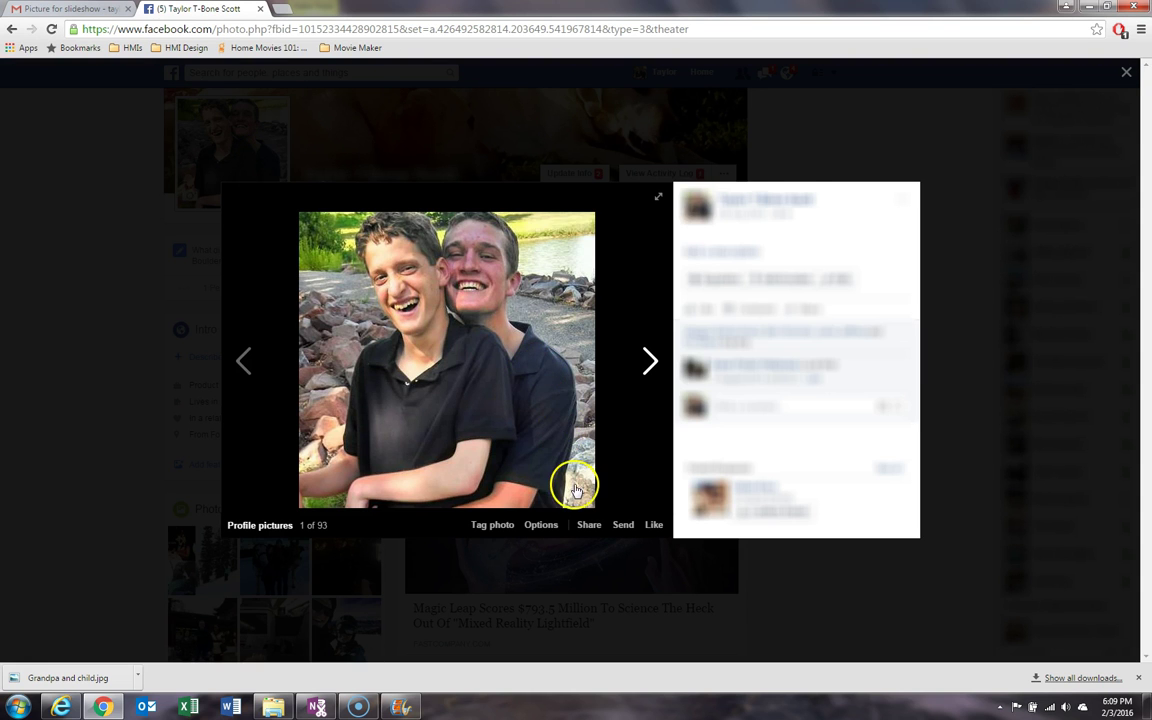
click(541, 526)
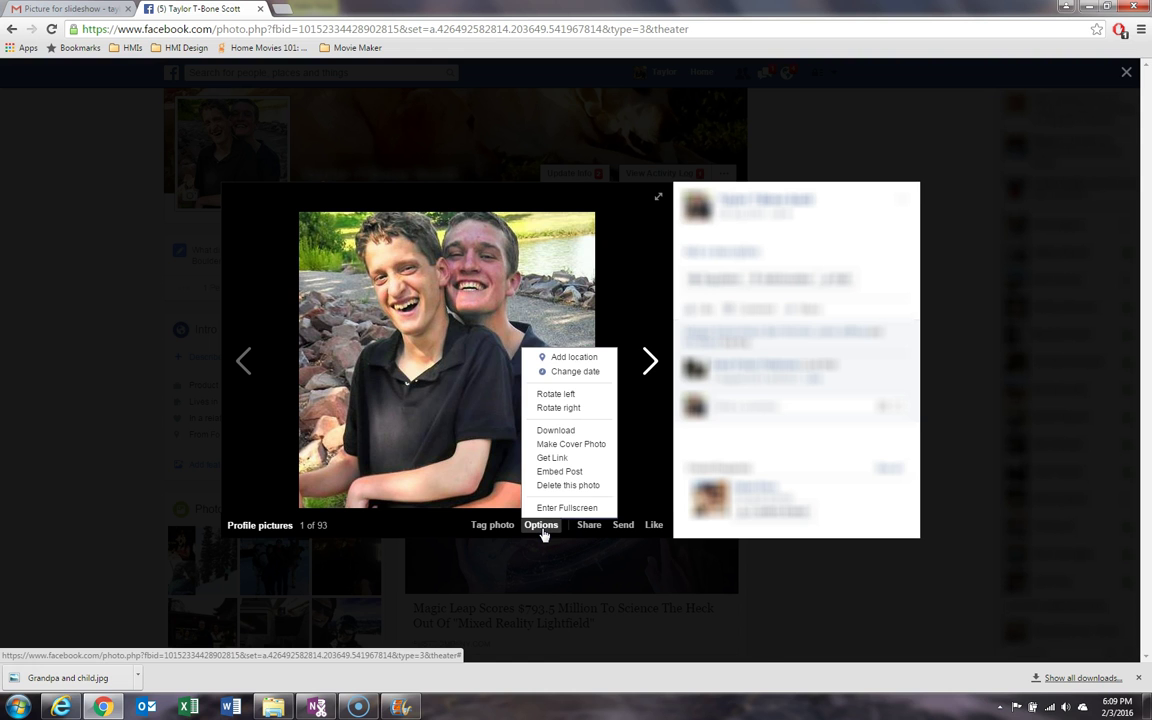
click(562, 430)
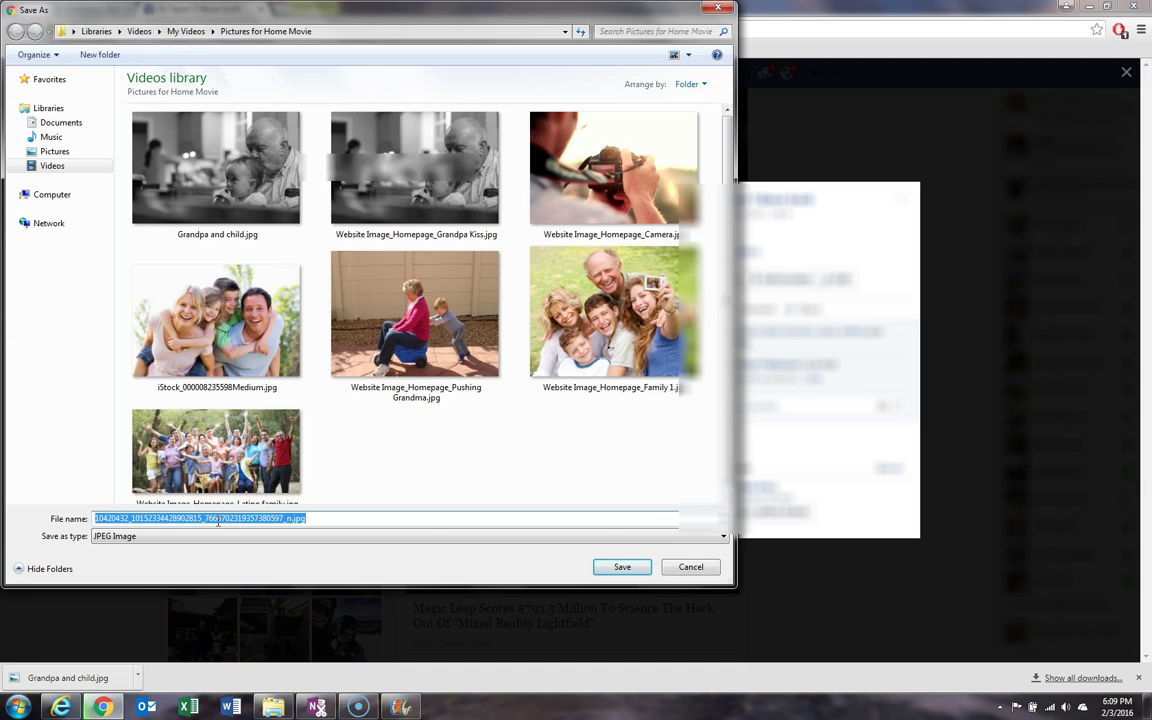
text(My brother and I)
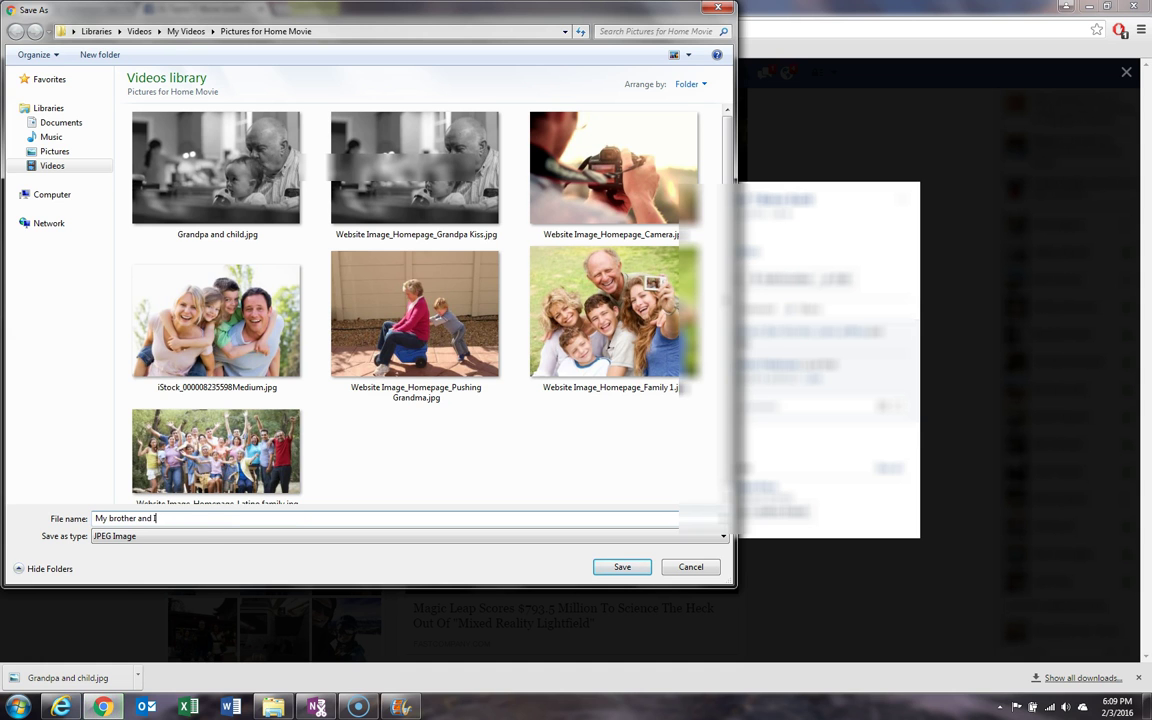
click(619, 569)
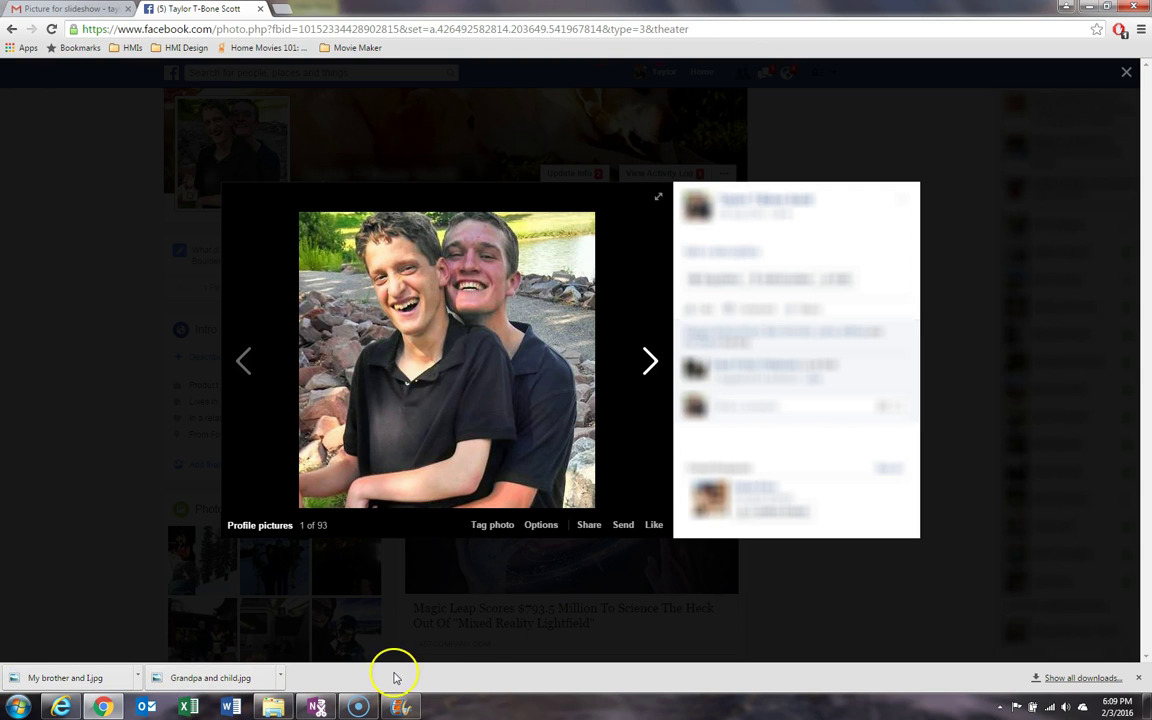
- Switch to Movie Maker and add My brother and I.jpg from the Pictures for Home Movie folder to the project
click(400, 706)
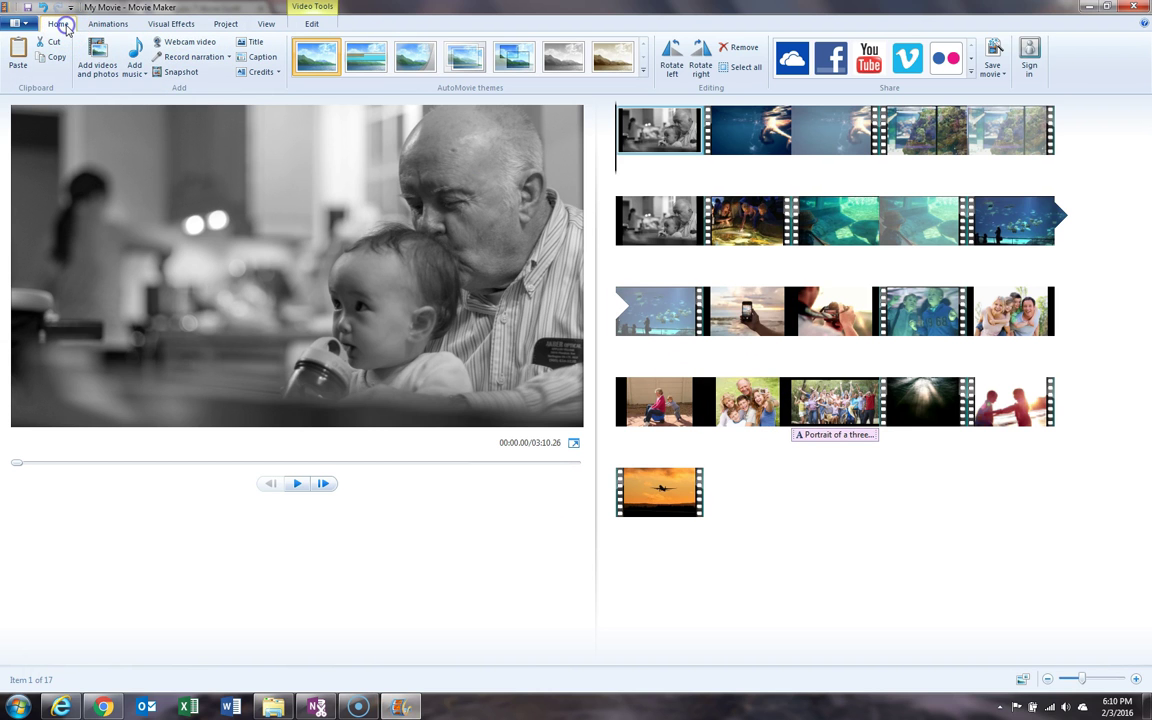
click(99, 53)
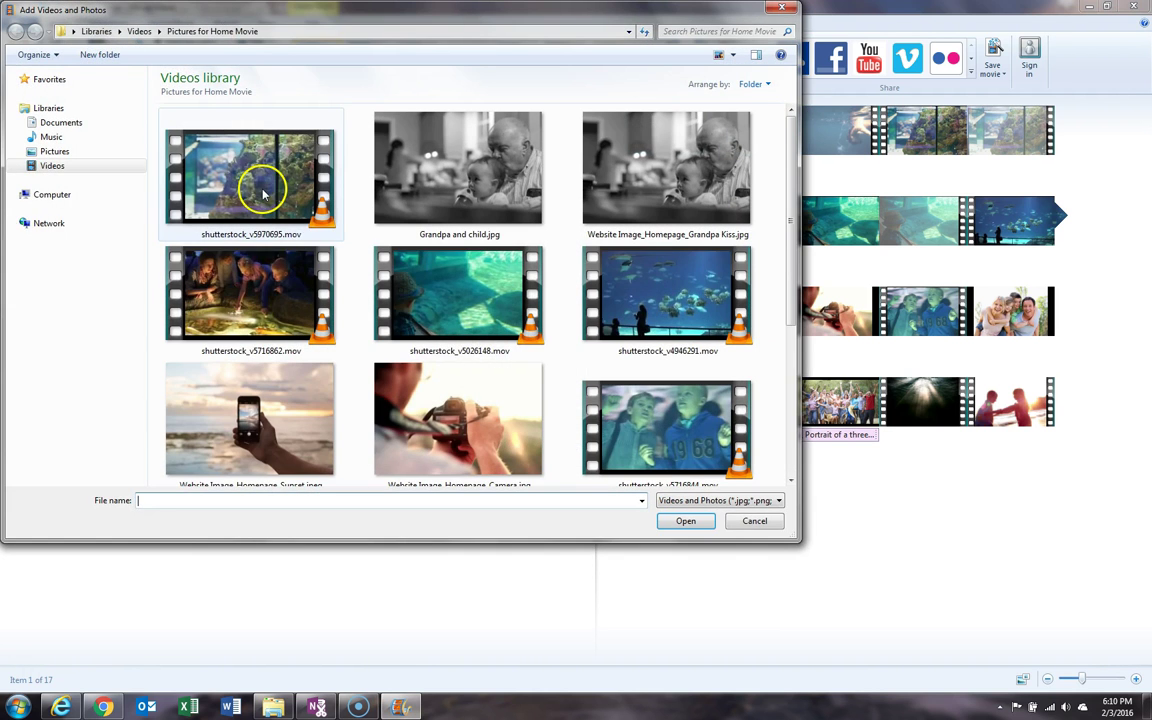
drag(792, 231, 786, 455)
click(433, 388)
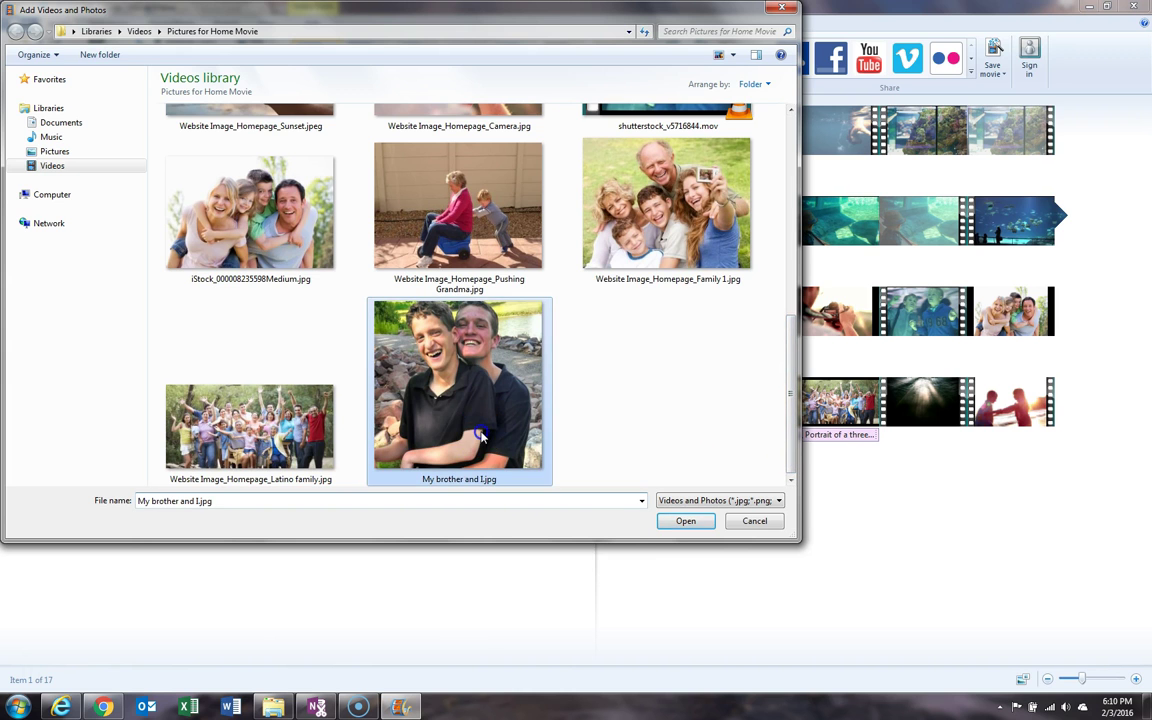
click(683, 521)
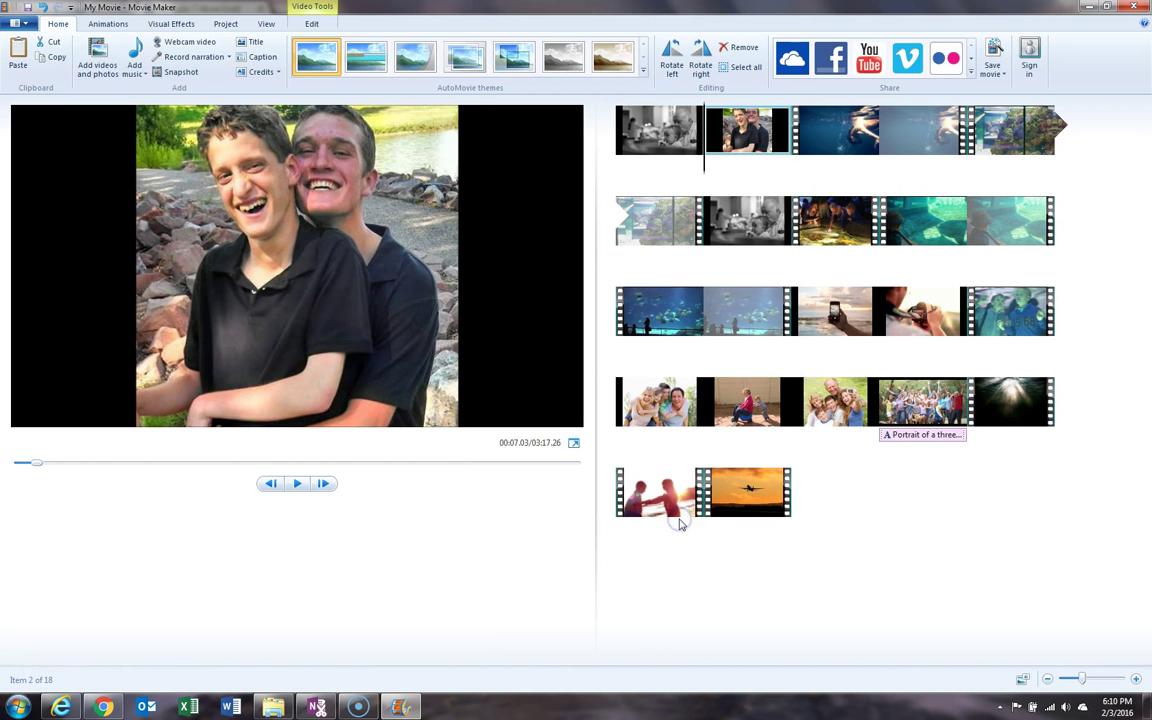